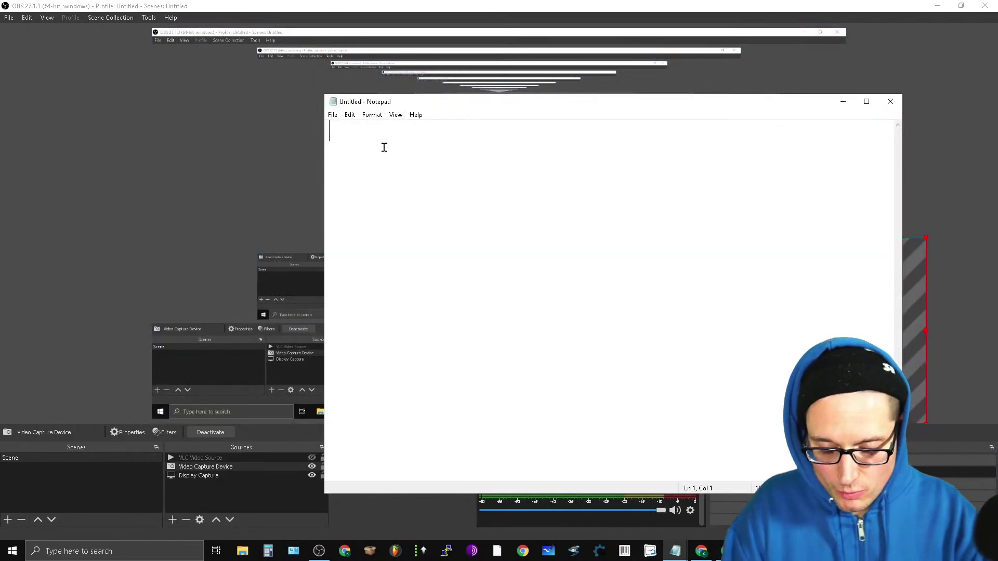
Type the 'Verified a listing' note about the made-up street address, with three numbered questions.
type("Verified")
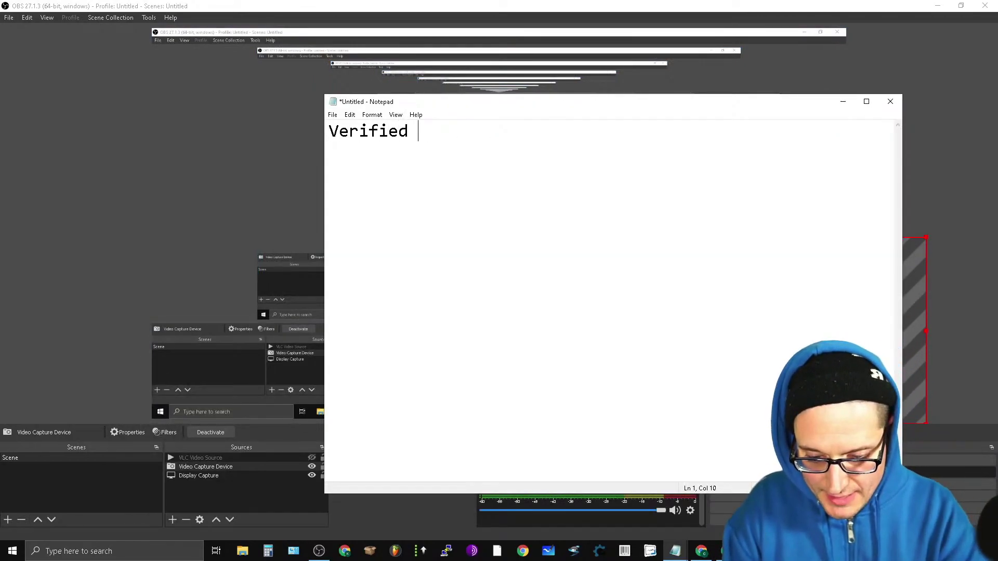
type(" a listing")
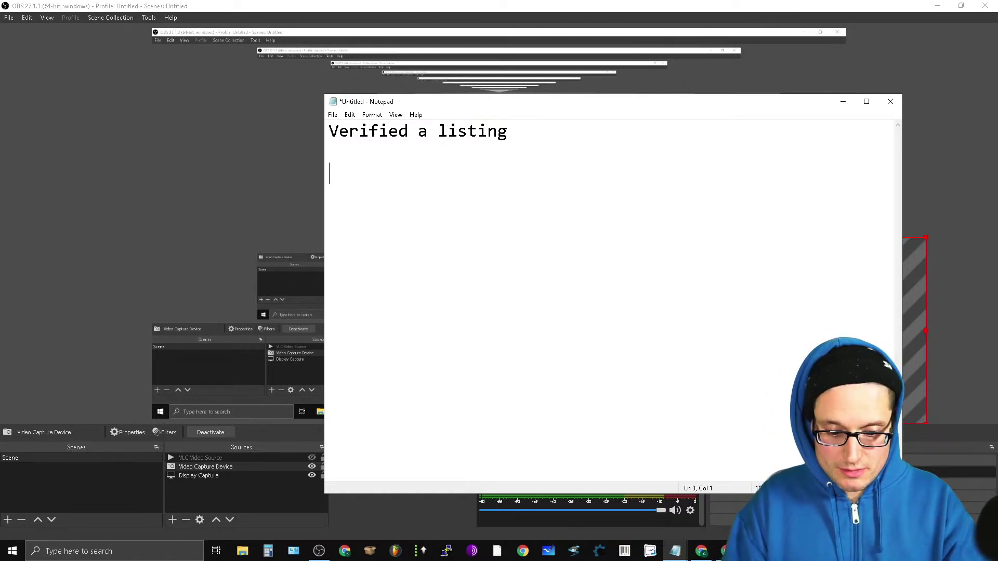
type("MAde up ")
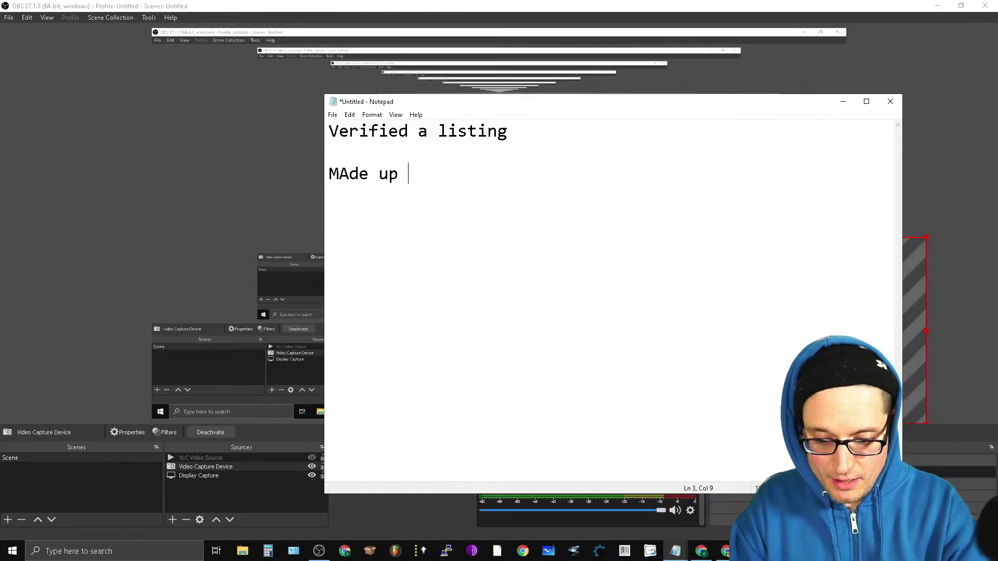
type("the street address , I used S")
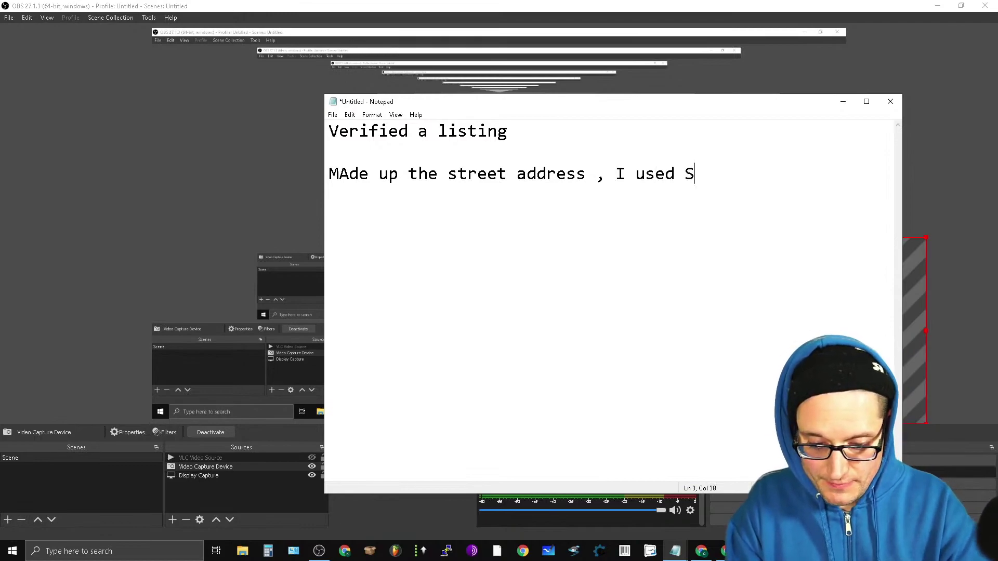
type("EO consuti")
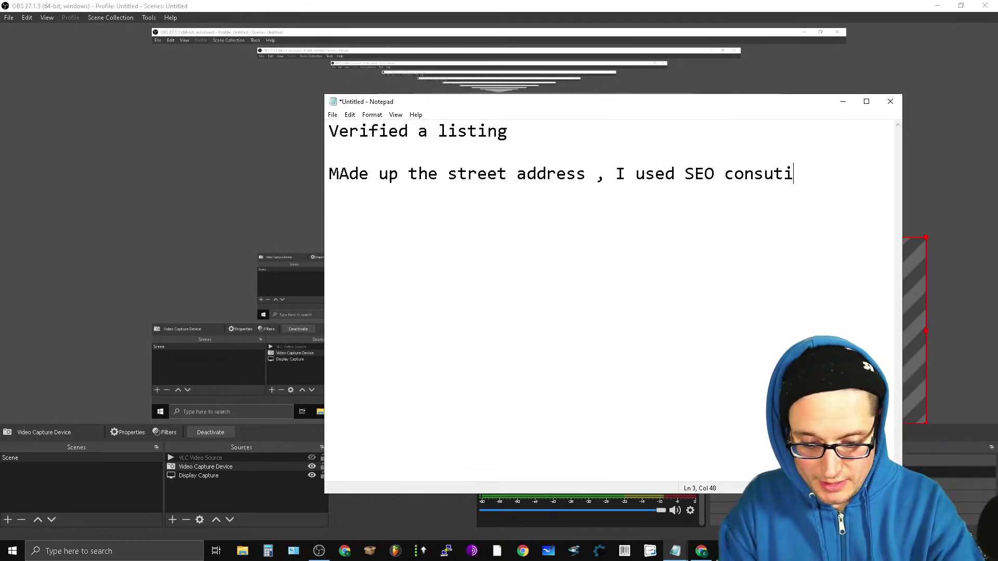
type("ng Ave")
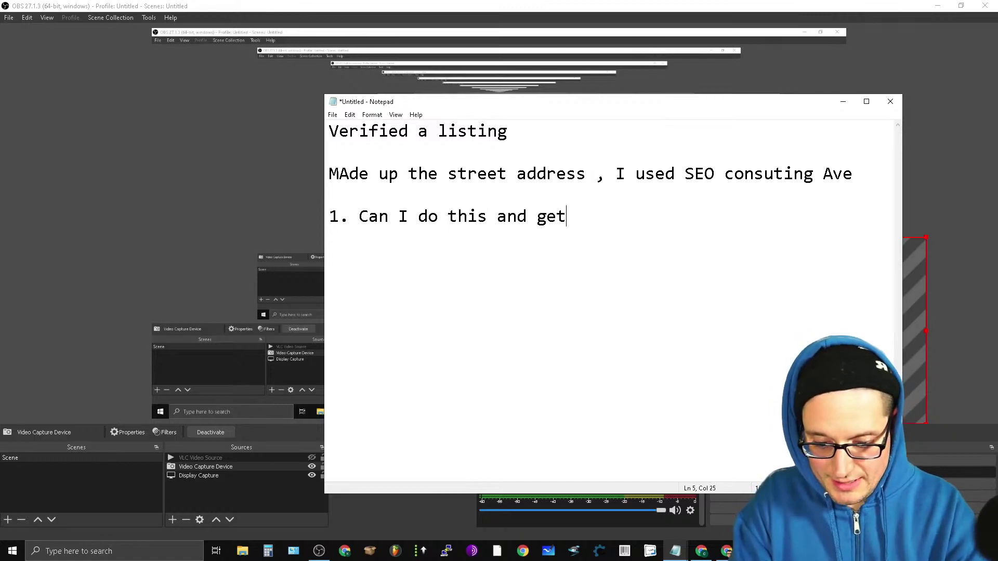
type("ay with it.")
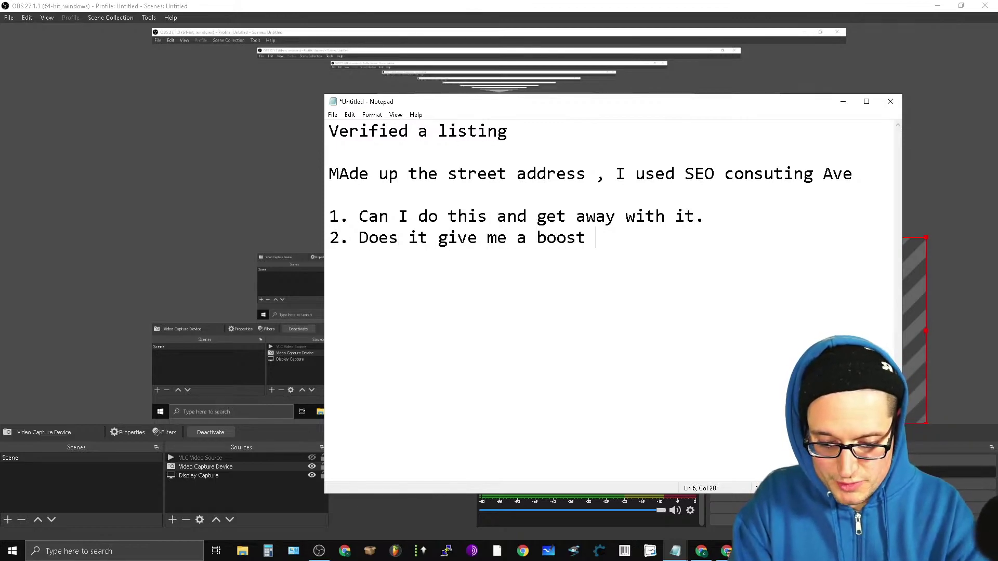
type("ng")
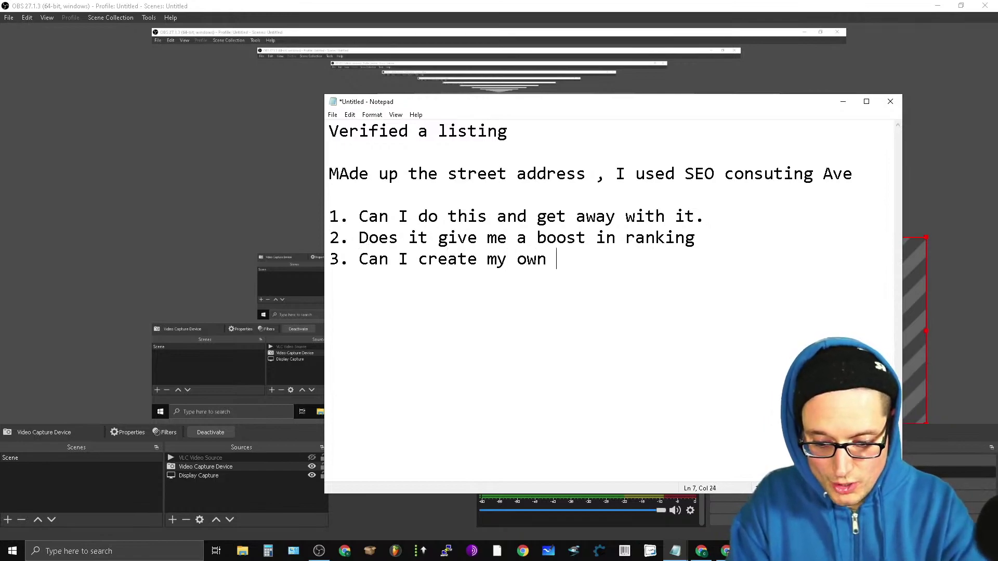
type("eets or")
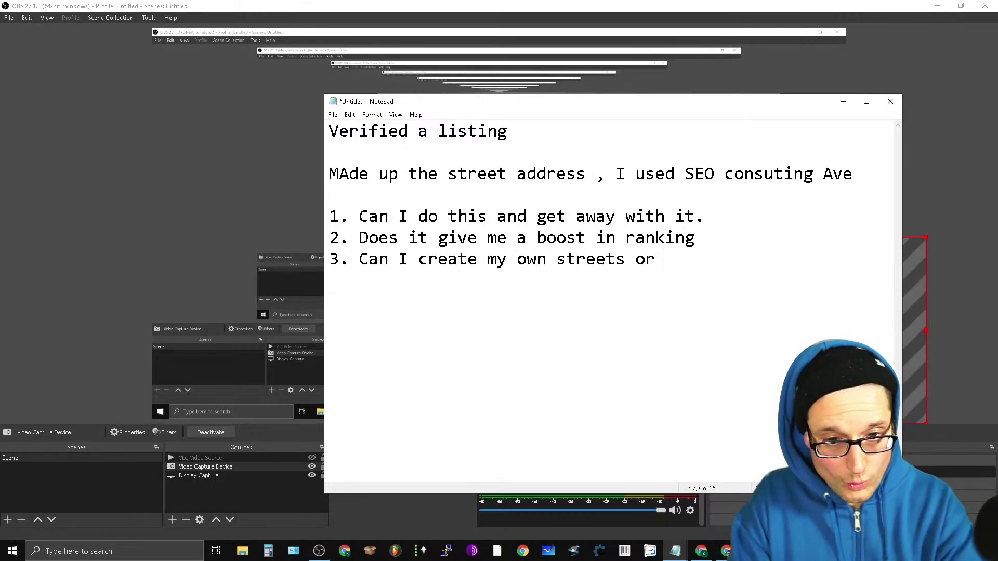
type(" complexe")
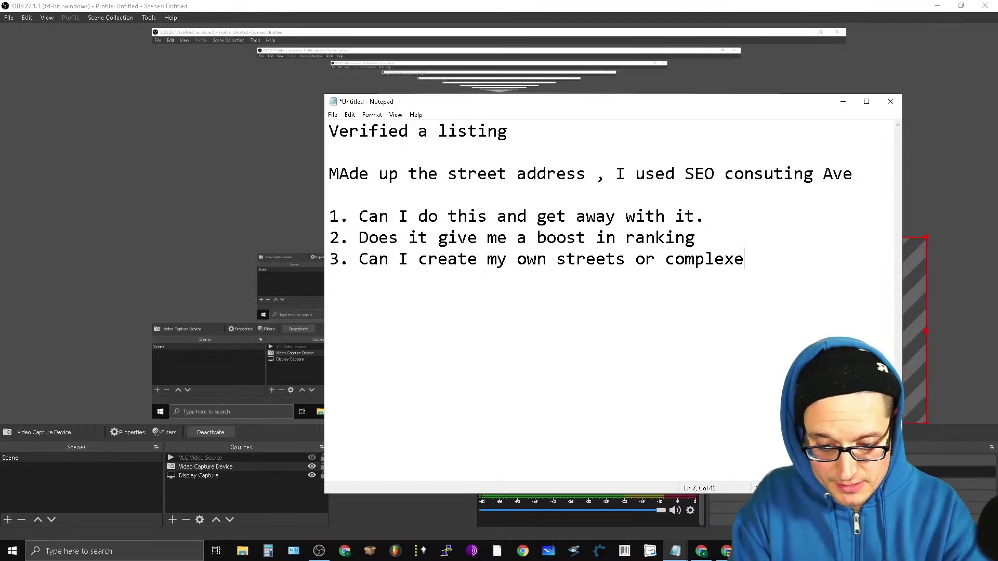
type("s by verifing")
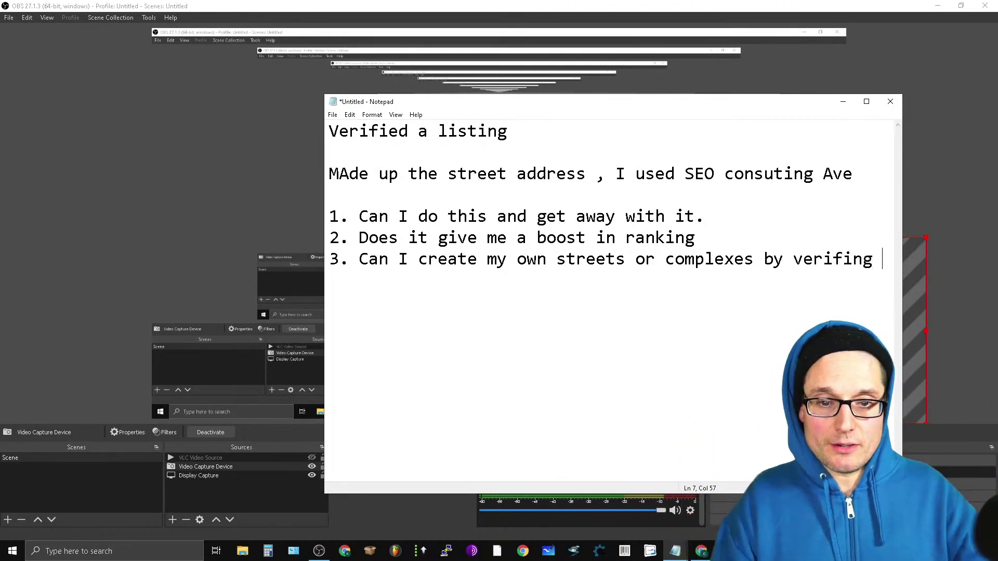
type("business address")
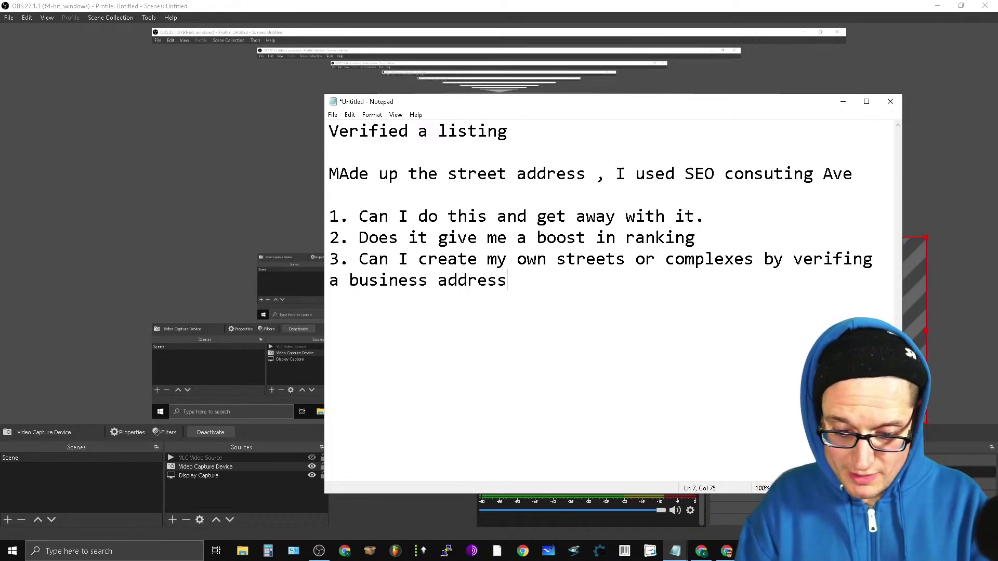
type(" i made")
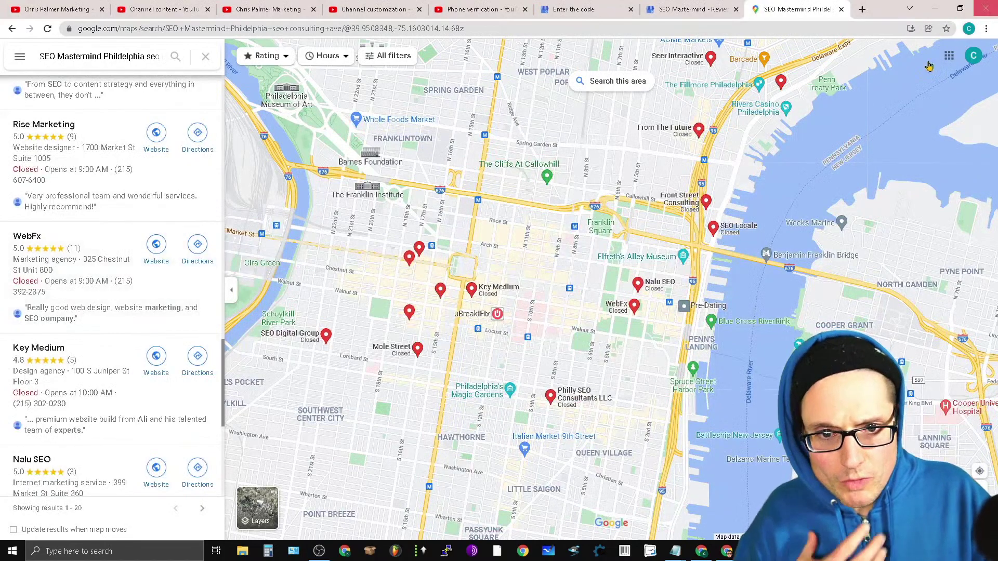
Open the SEO Mastermind dashboard in Google Business Profile Manager.
left_click(709, 7)
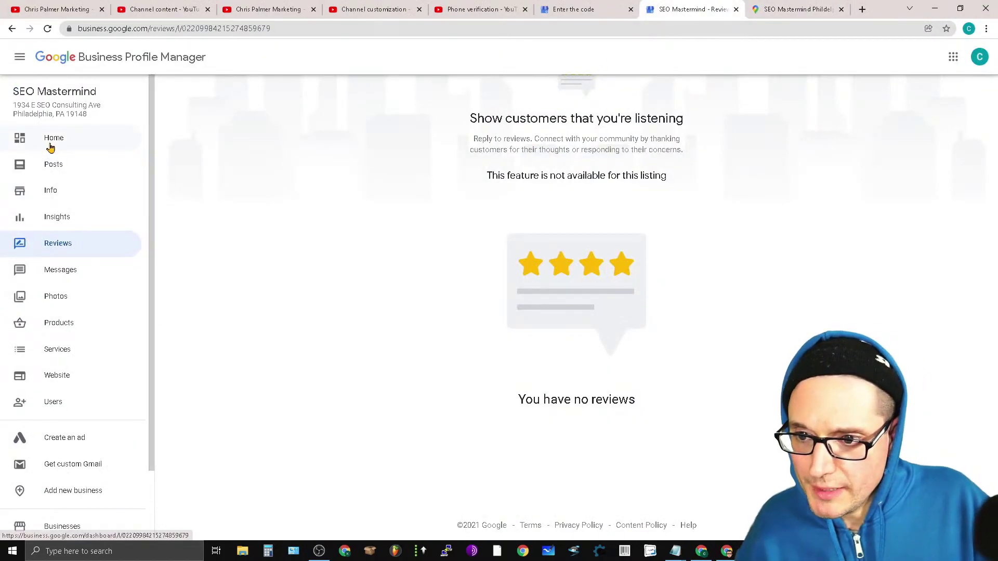
left_click_drag(15, 91, 97, 92)
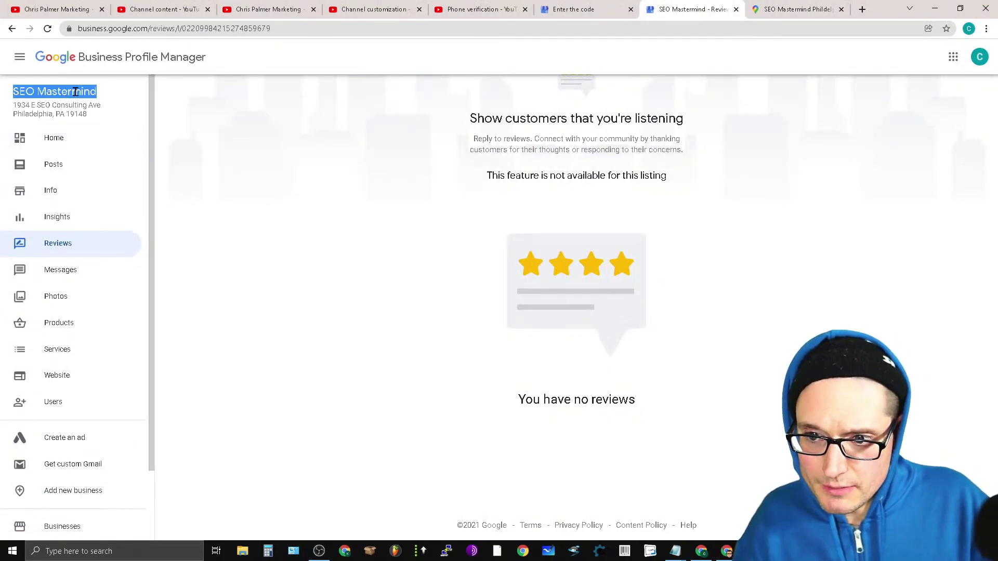
left_click(52, 140)
scroll(698, 409, "down", 3)
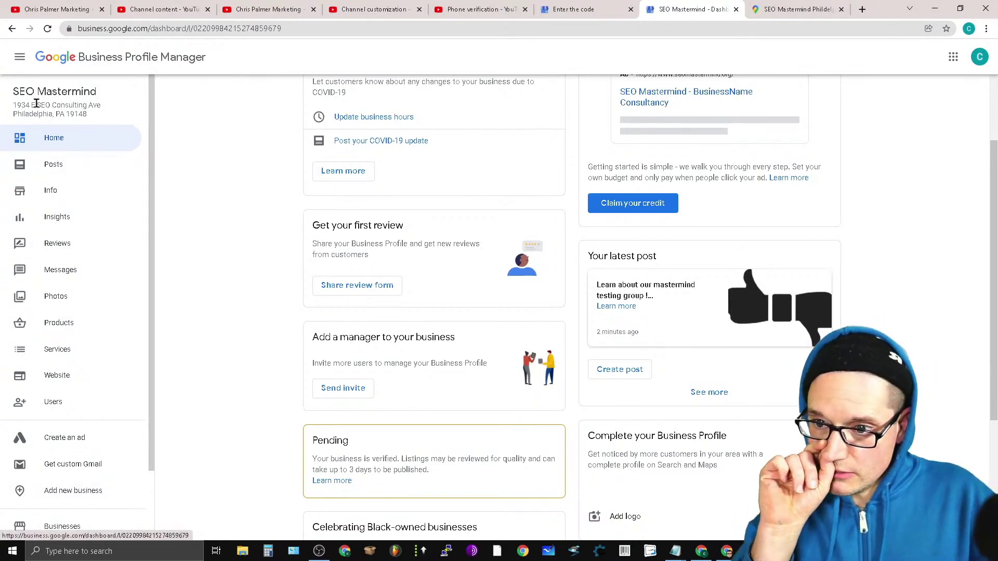
Select and clear the business name and address, then bring the Notepad notes to the front.
left_click_drag(13, 91, 102, 106)
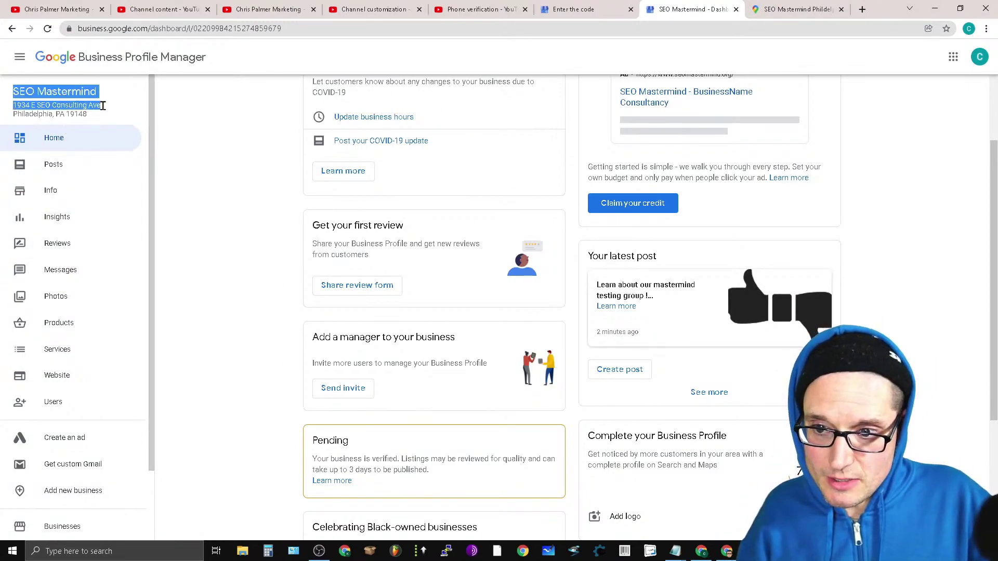
left_click(130, 125)
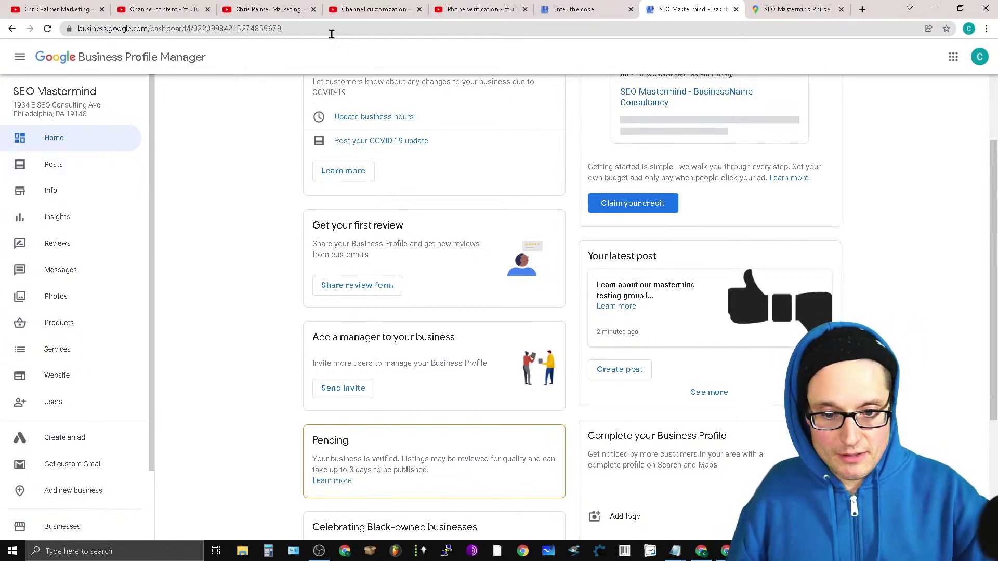
mouse_move(675, 551)
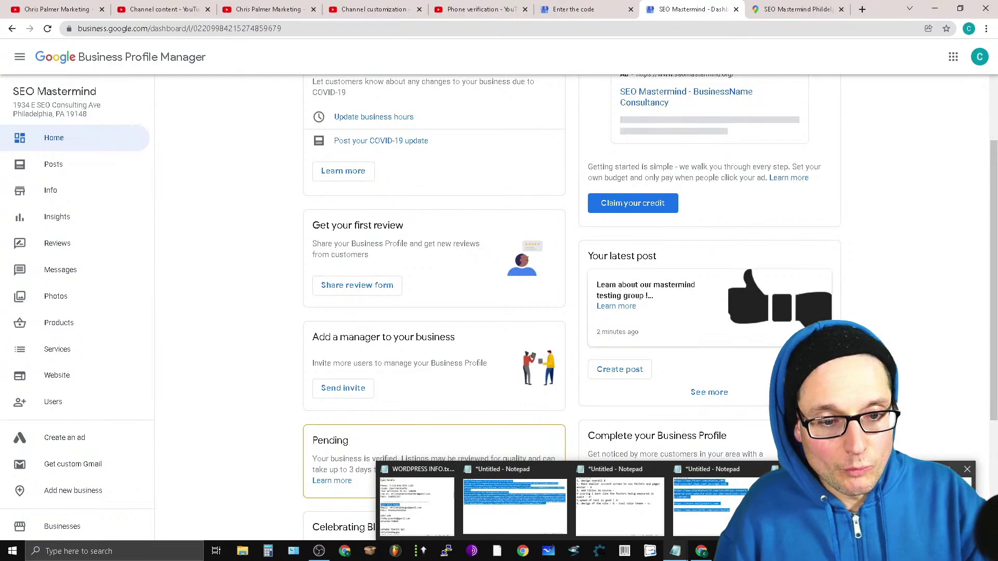
left_click(874, 502)
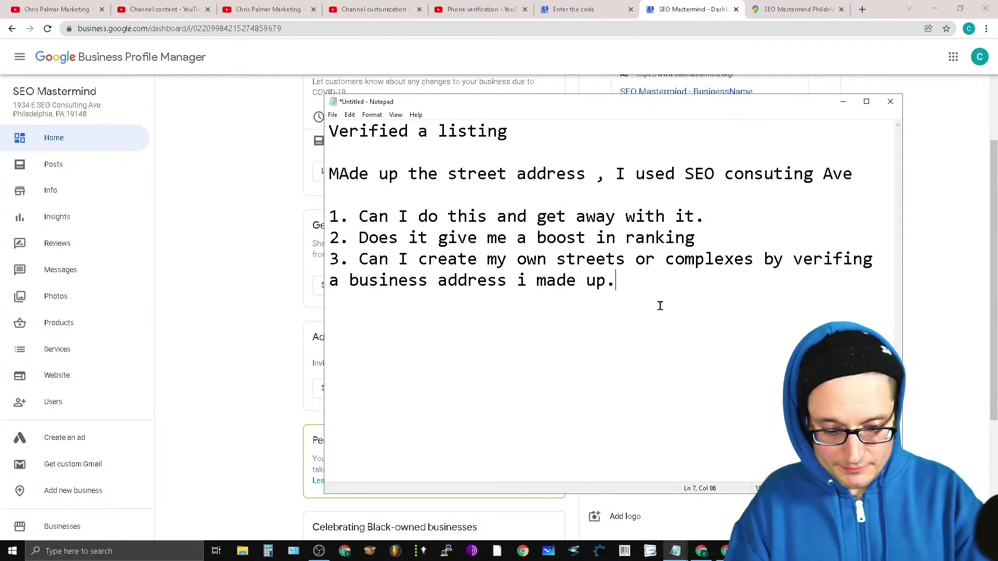
Add question 4, 'Can i rank for keywords in address', and minimize the notes.
type("an i ra")
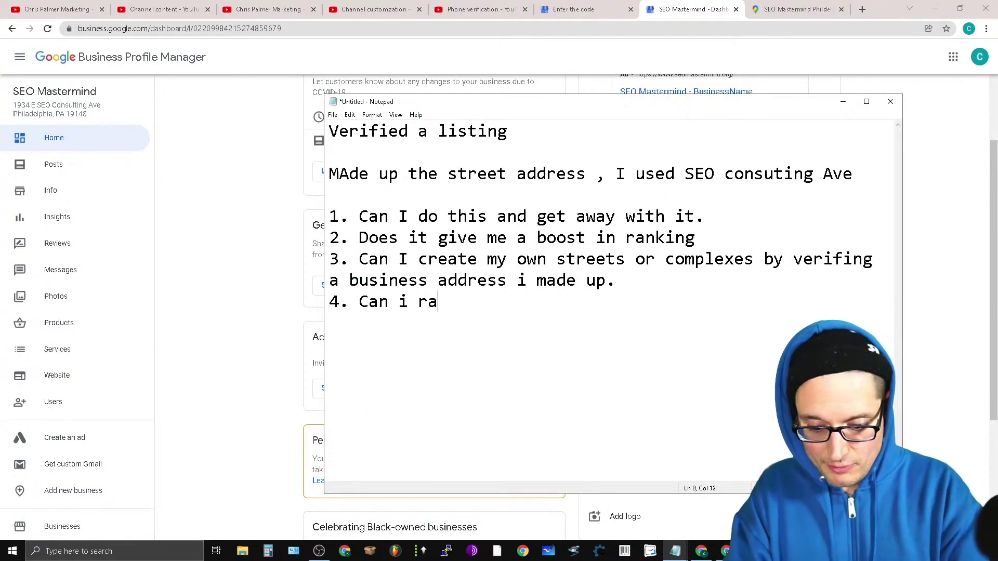
type("nk for keyword")
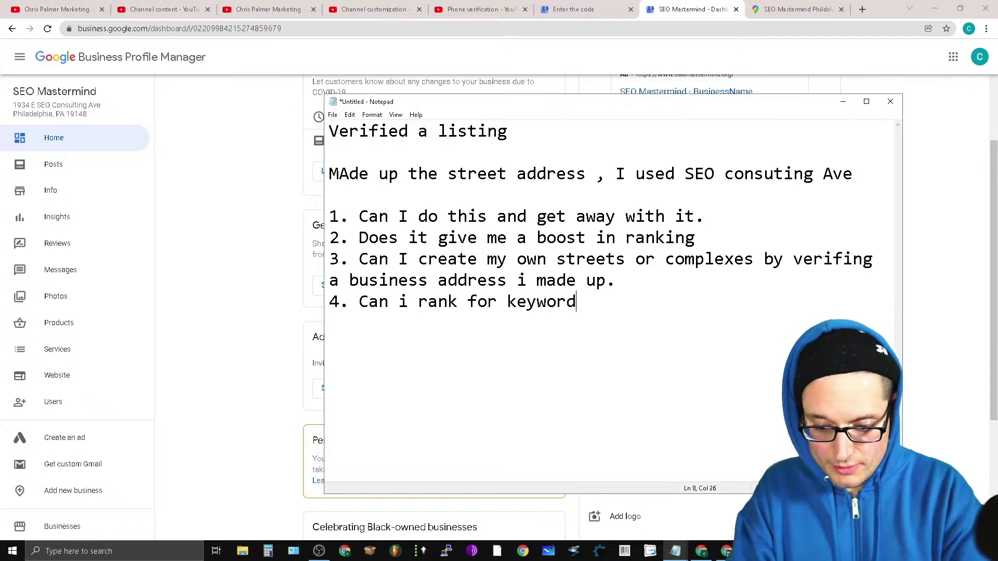
type("s in a")
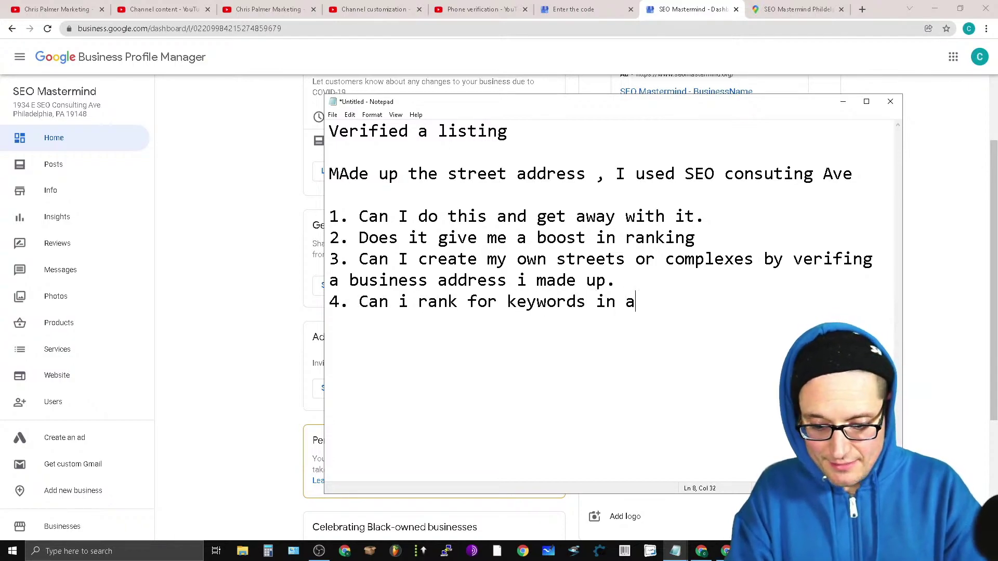
type("ddress.")
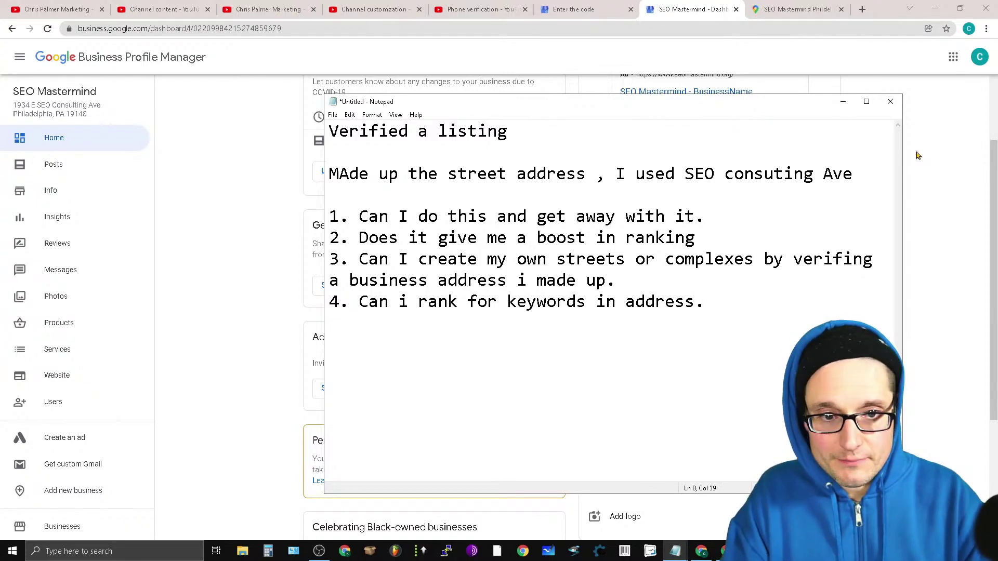
left_click(843, 102)
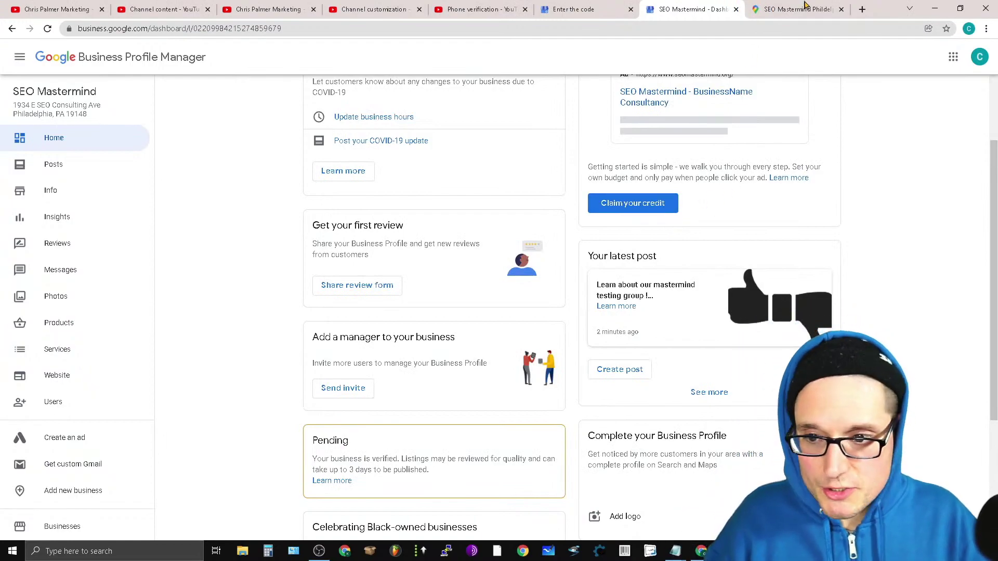
Copy SEO Mastermind's full business address from the dashboard.
triple_click(21, 104)
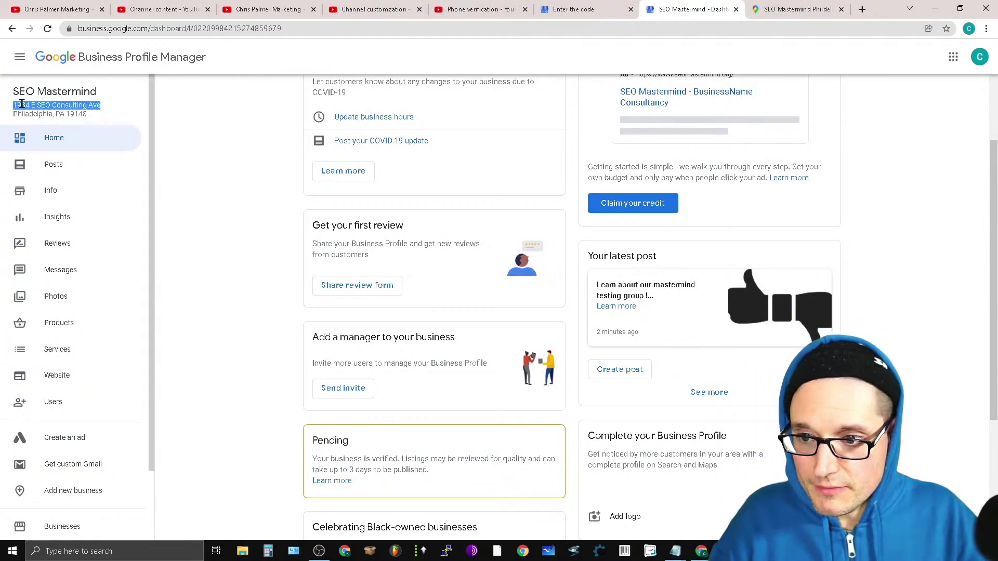
triple_click(101, 121)
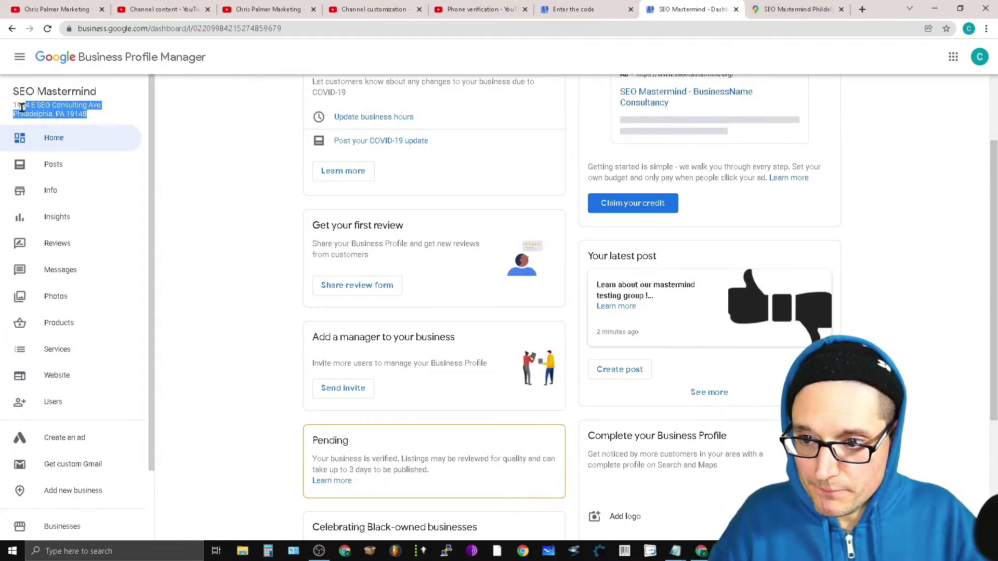
right_click(28, 106)
left_click(74, 118)
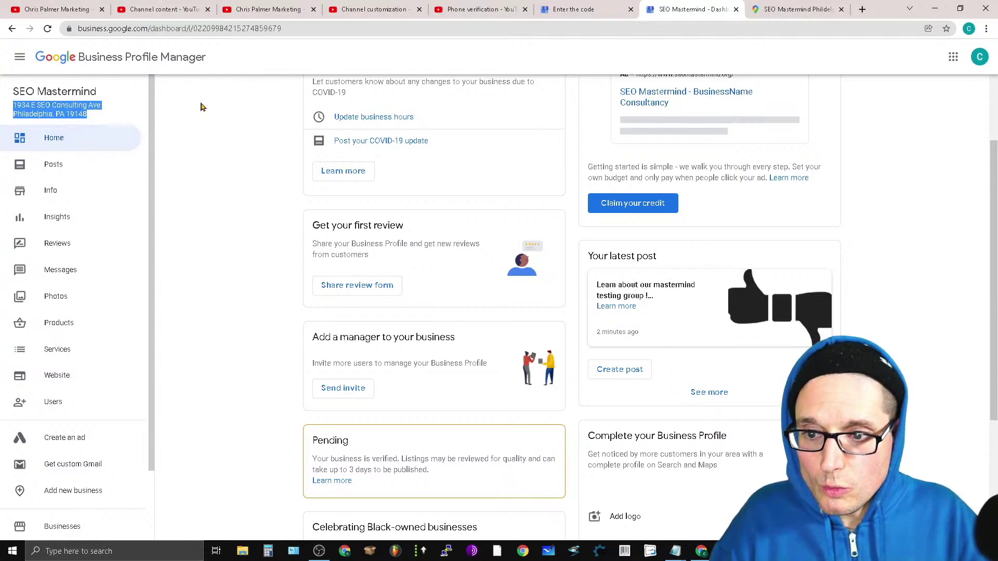
Open a new Incognito window from the Chrome menu.
left_click(831, 10)
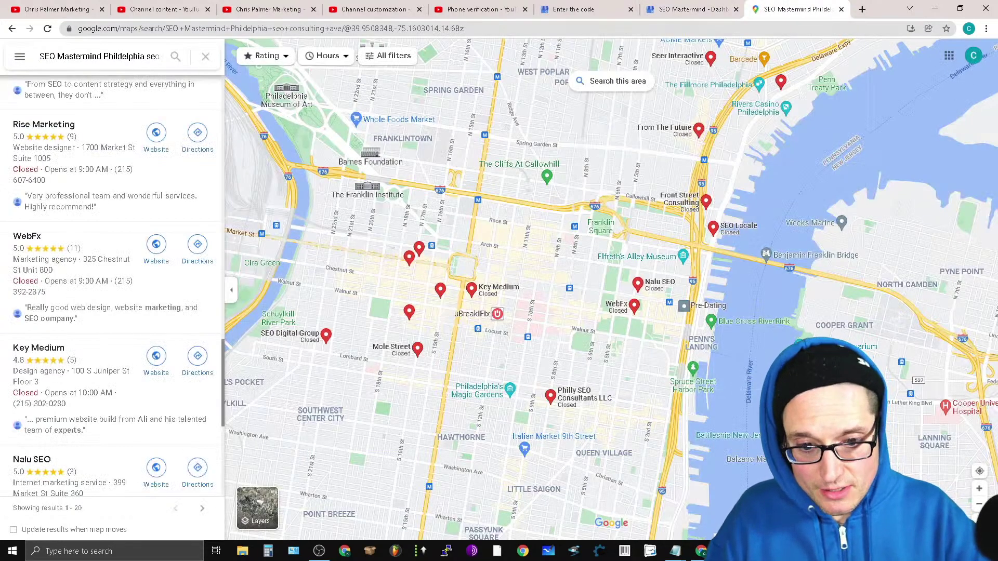
left_click(986, 28)
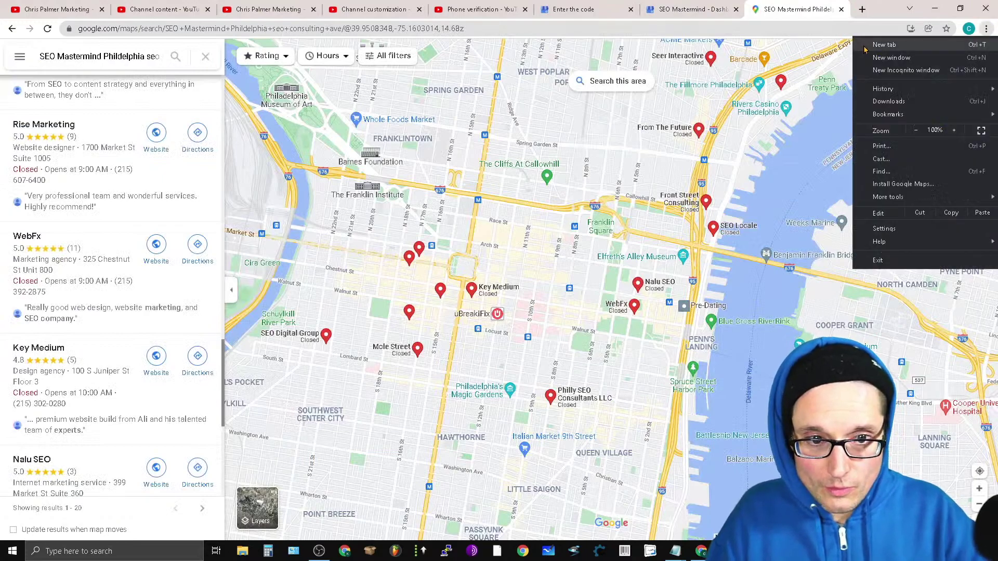
left_click(951, 70)
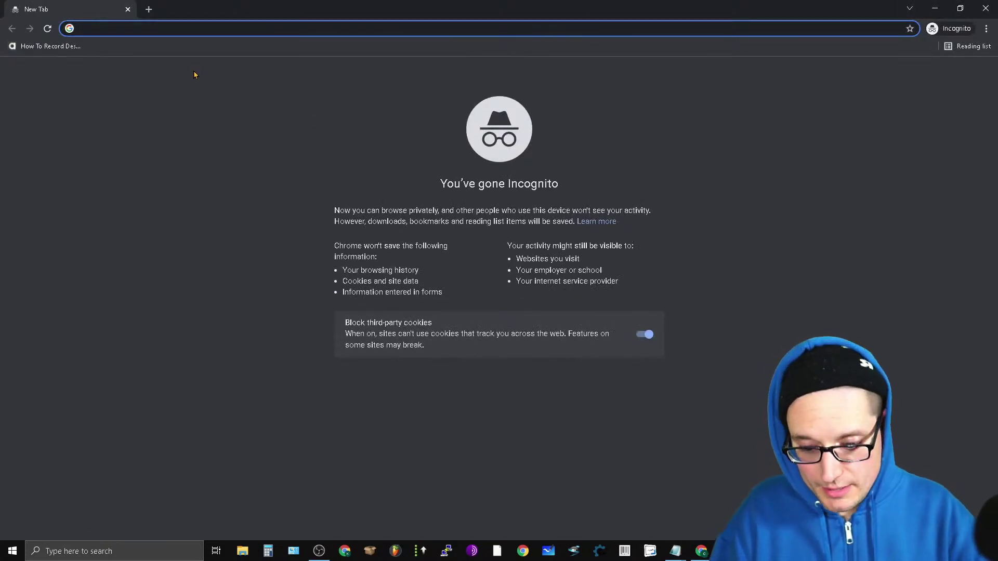
Search the pasted business address on maps.google.com and open the Philadelphia, PA 19148 result.
type("maps.google.")
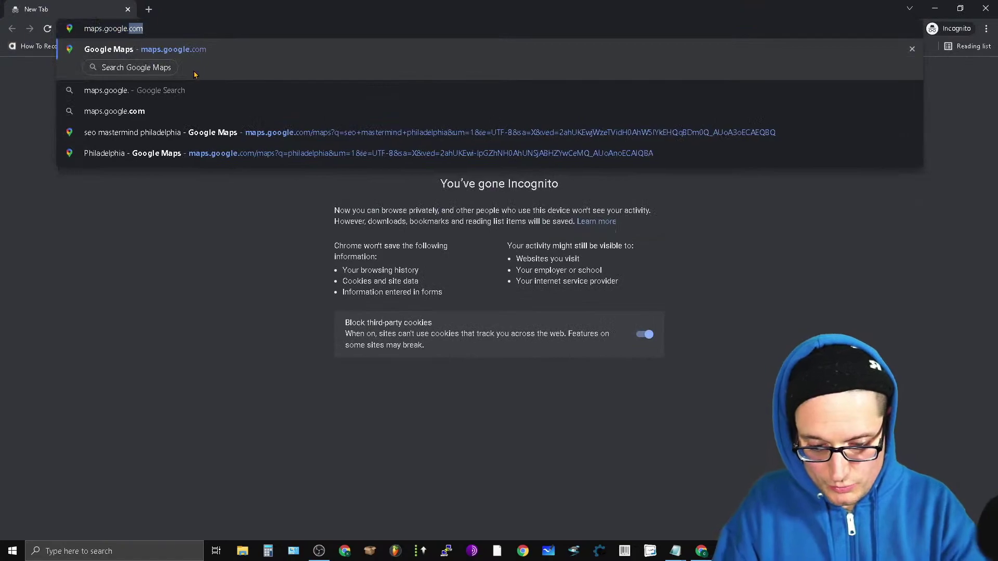
key("Return")
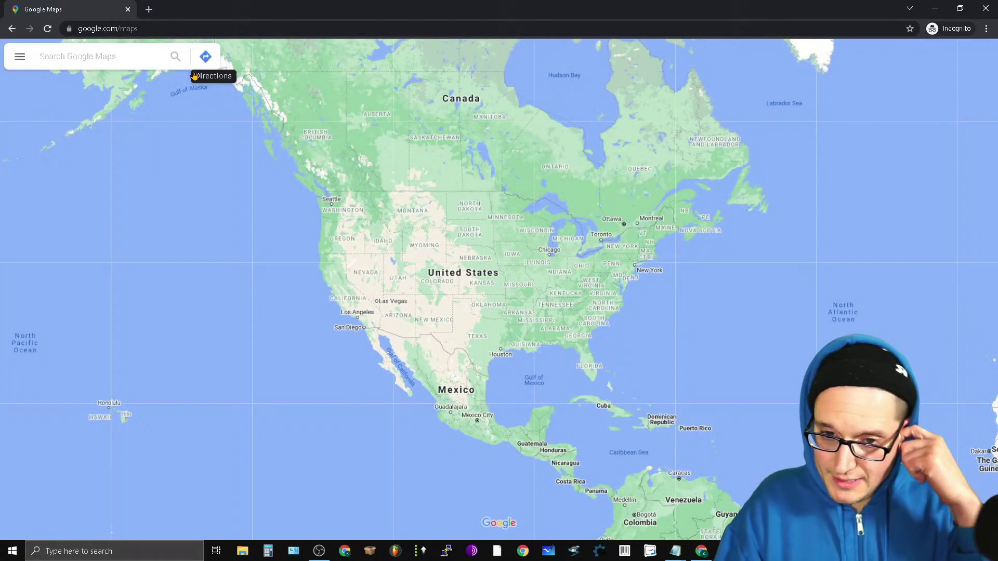
left_click(122, 56)
key("ctrl+v")
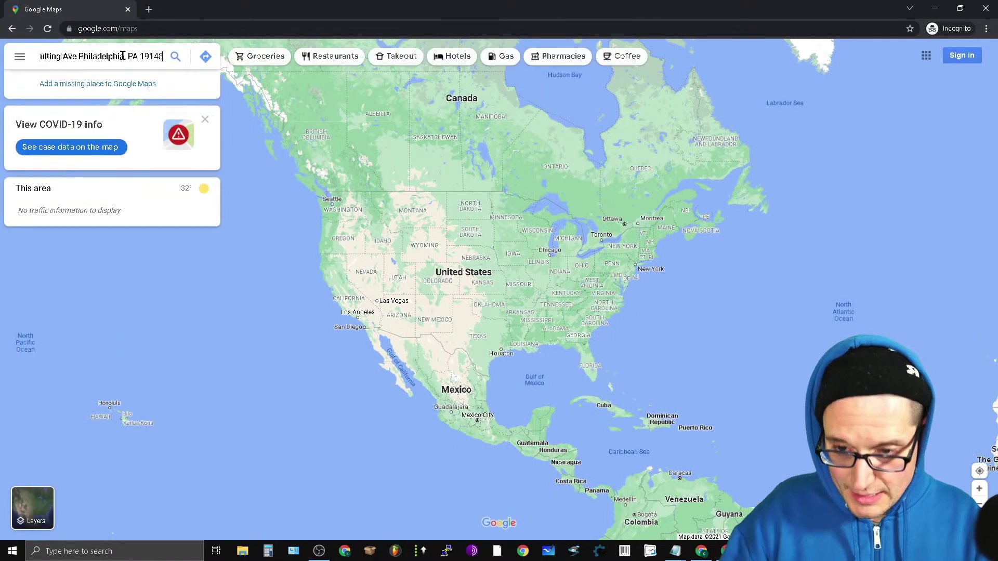
key("Return")
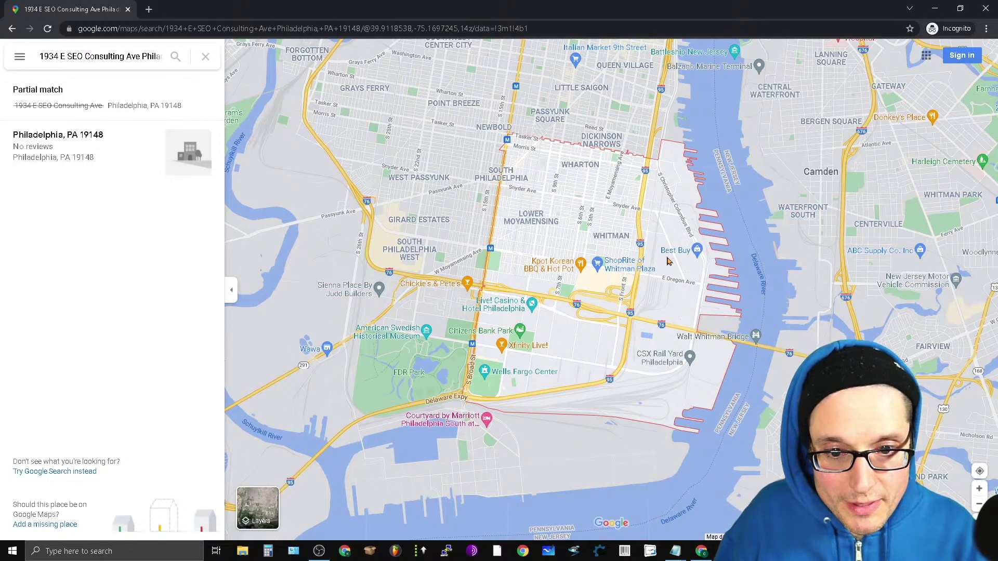
left_click(69, 172)
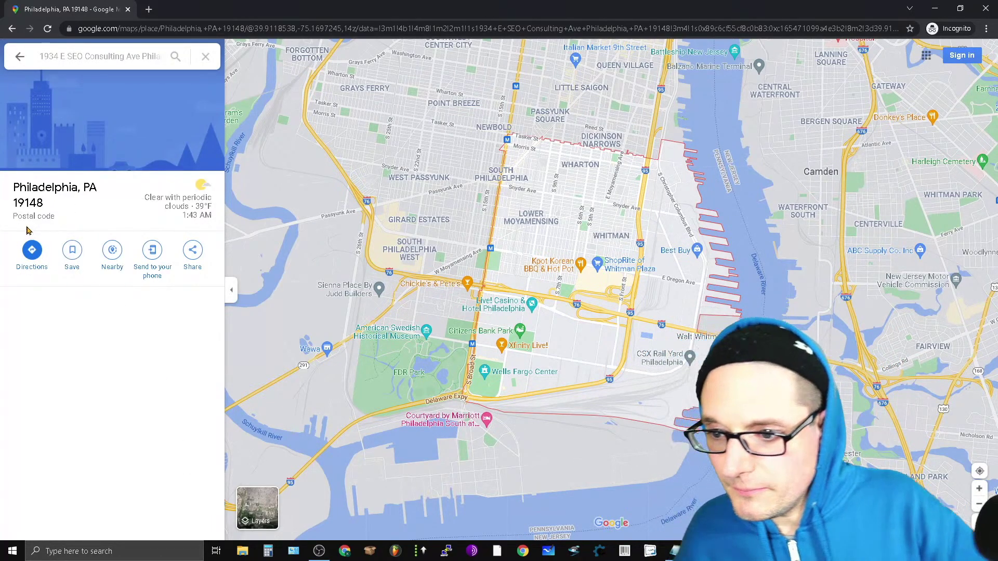
left_click(25, 222)
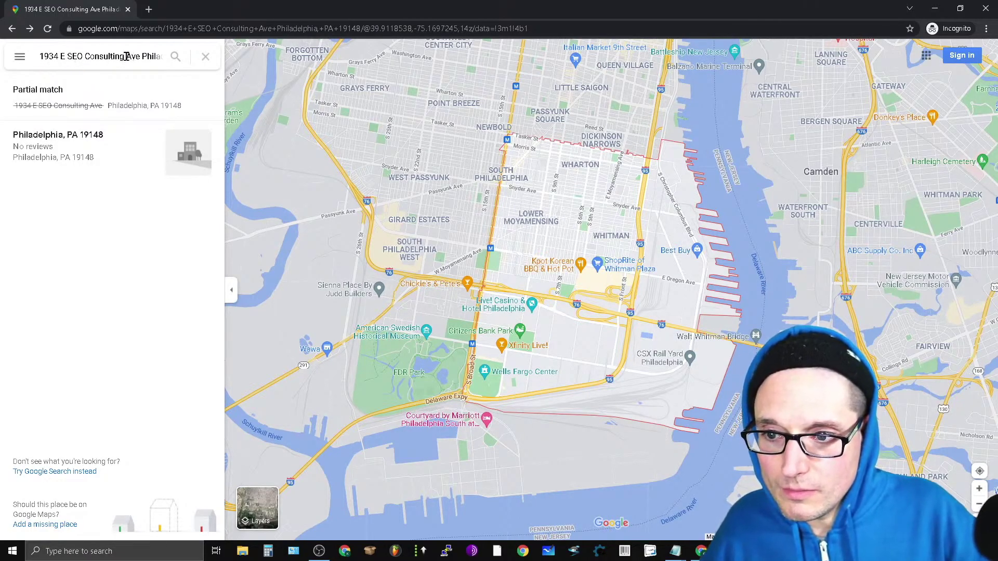
Remove 'SEO Consulting' from the search, open 1934 E Passyunk Ave and zoom in on its pin.
left_click_drag(126, 56, 73, 56)
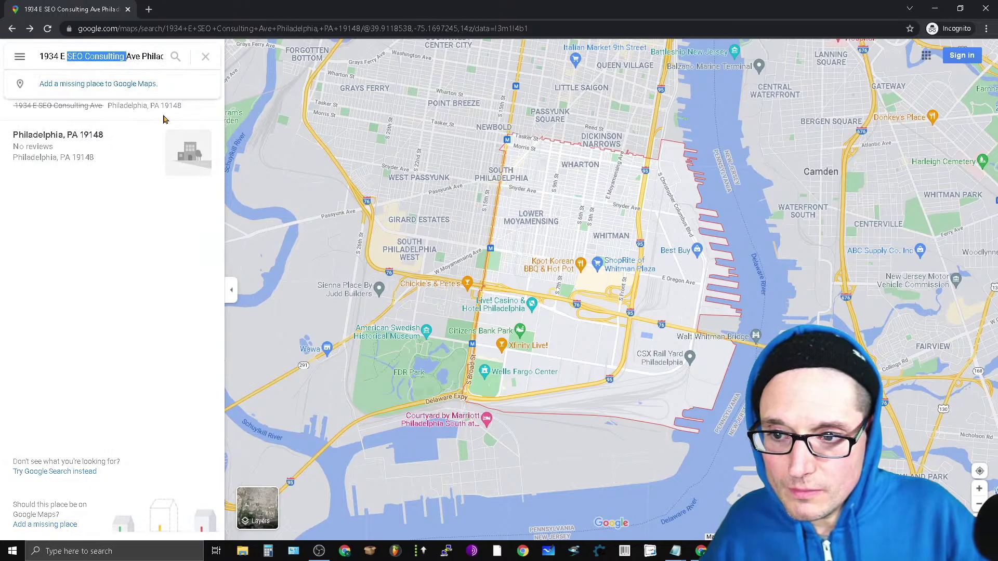
key("BackSpace")
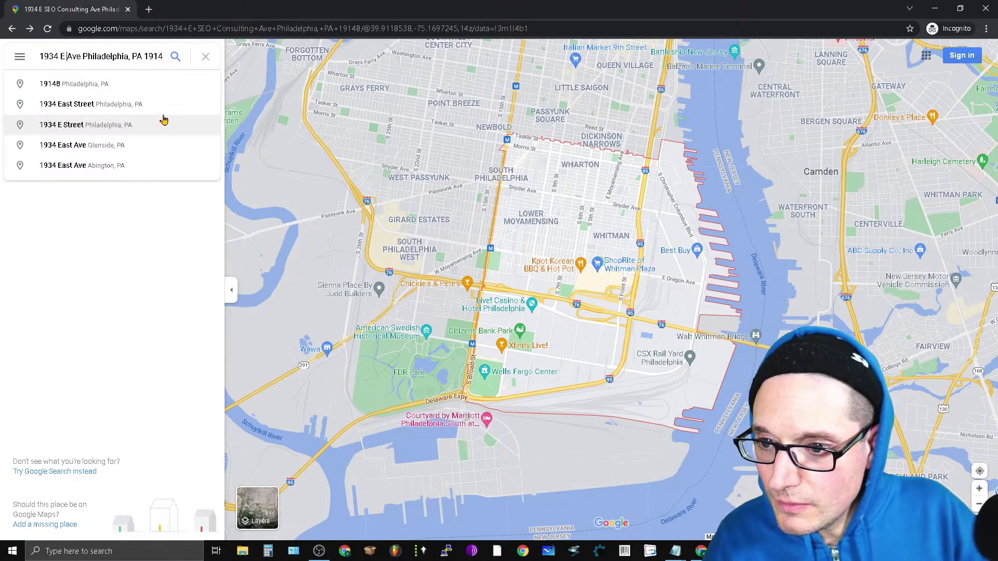
key("Return")
left_click(163, 120)
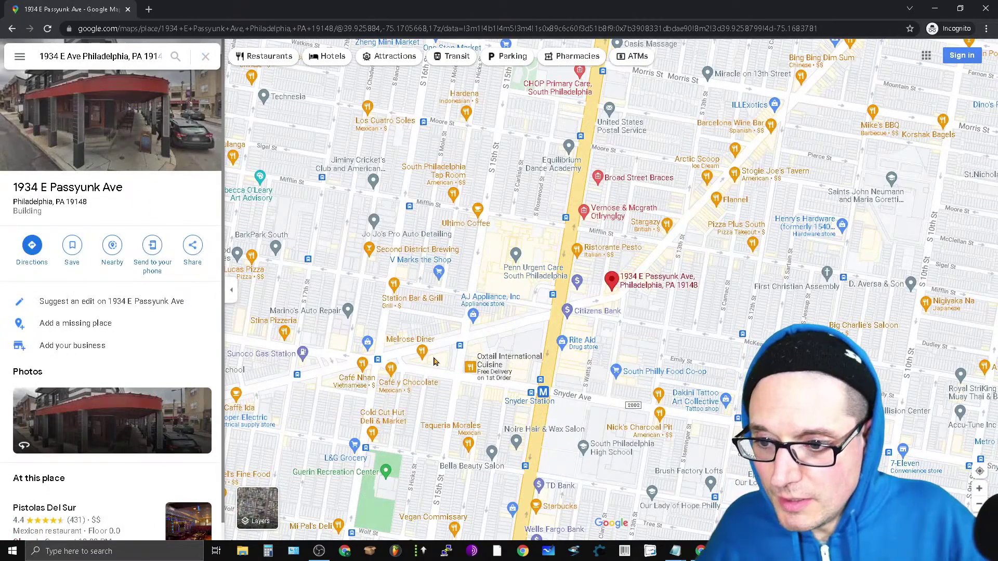
scroll(721, 352, "up", 3)
left_click_drag(656, 317, 589, 396)
scroll(385, 450, "up", 2)
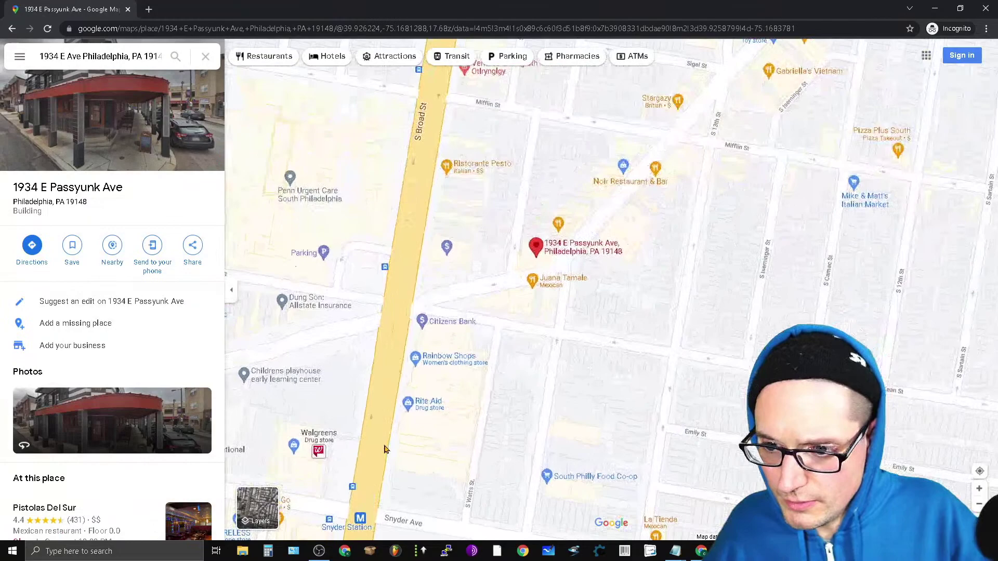
scroll(154, 473, "down", 1)
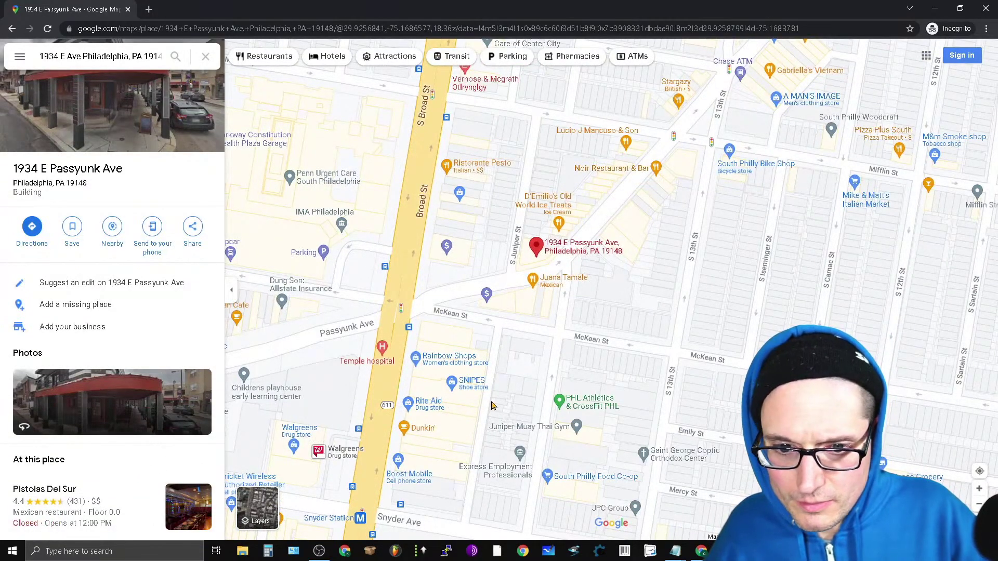
scroll(502, 403, "up", 2)
left_click_drag(561, 245, 424, 401)
scroll(380, 397, "up", 2)
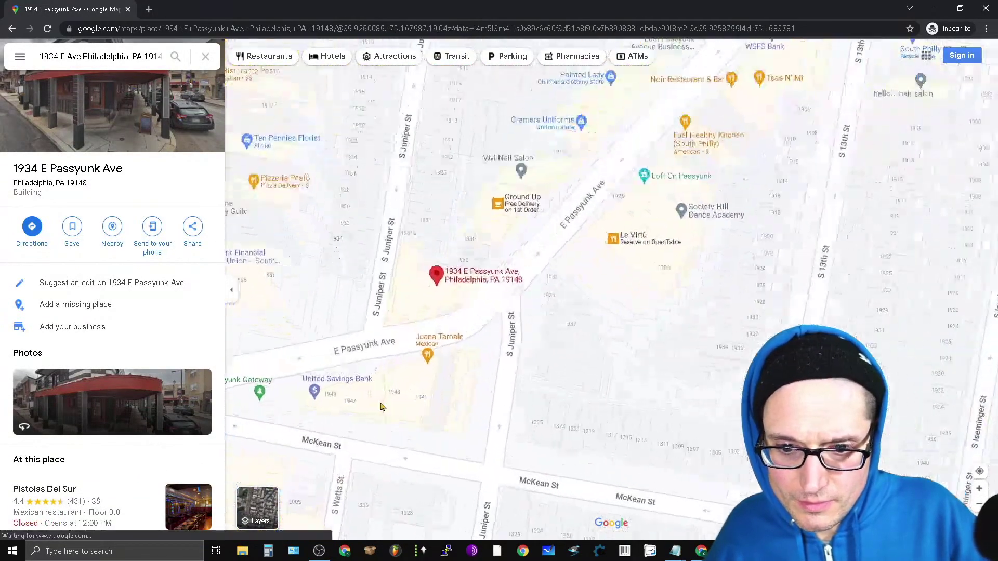
Check What's here? at spots around the pin, finding Ben's Lock & Key Corp at 1934 E Passyunk Ave.
right_click(447, 290)
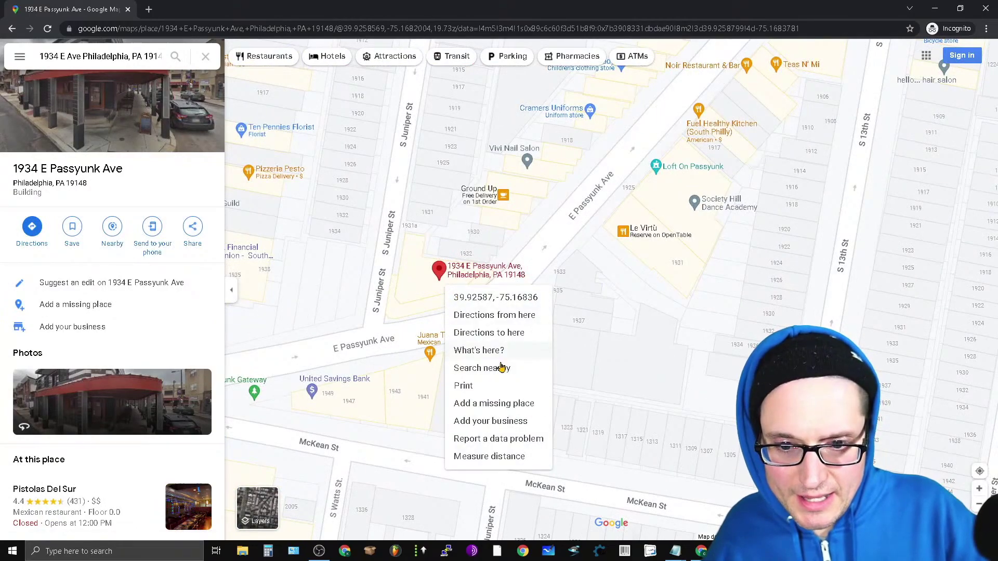
left_click(504, 354)
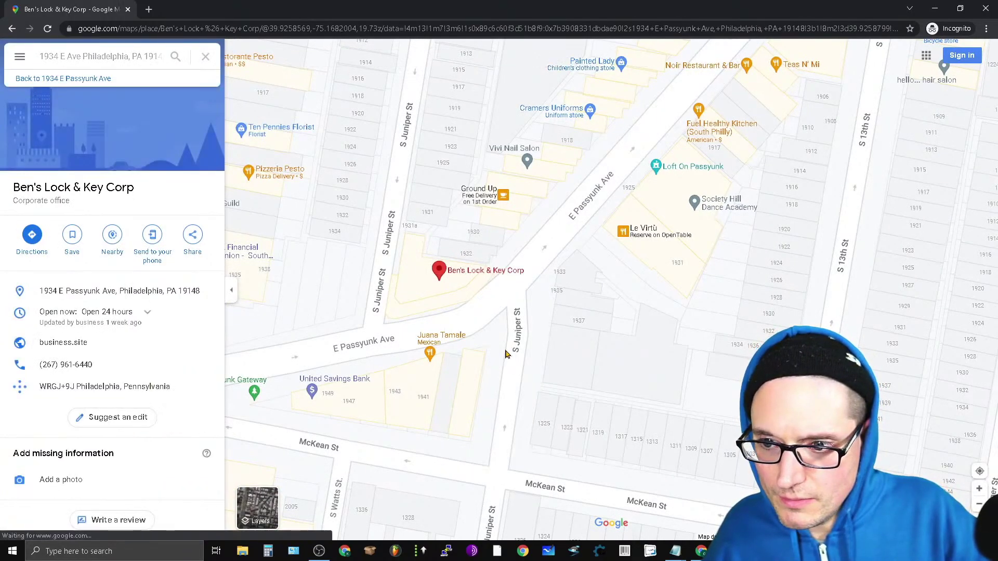
right_click(459, 282)
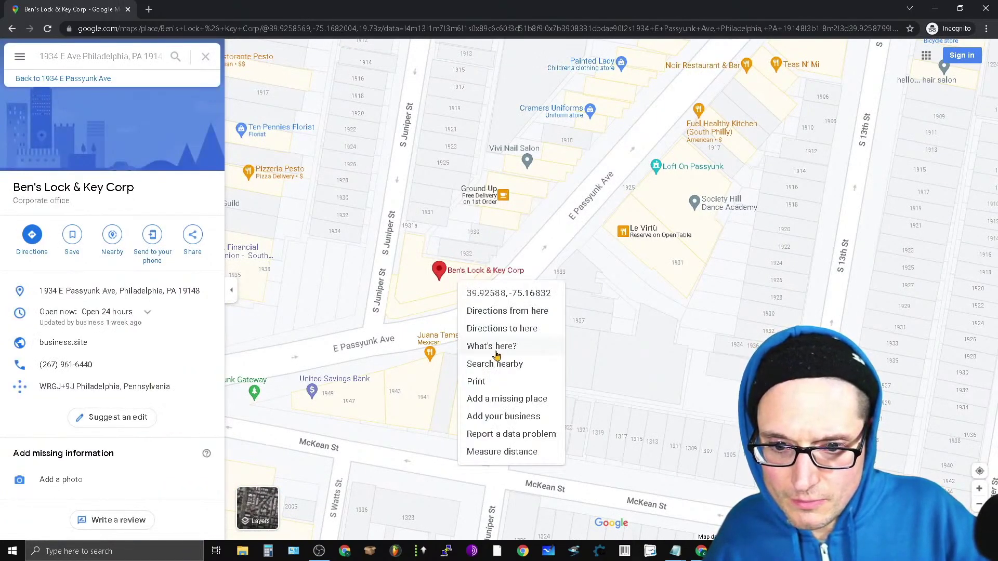
left_click(497, 353)
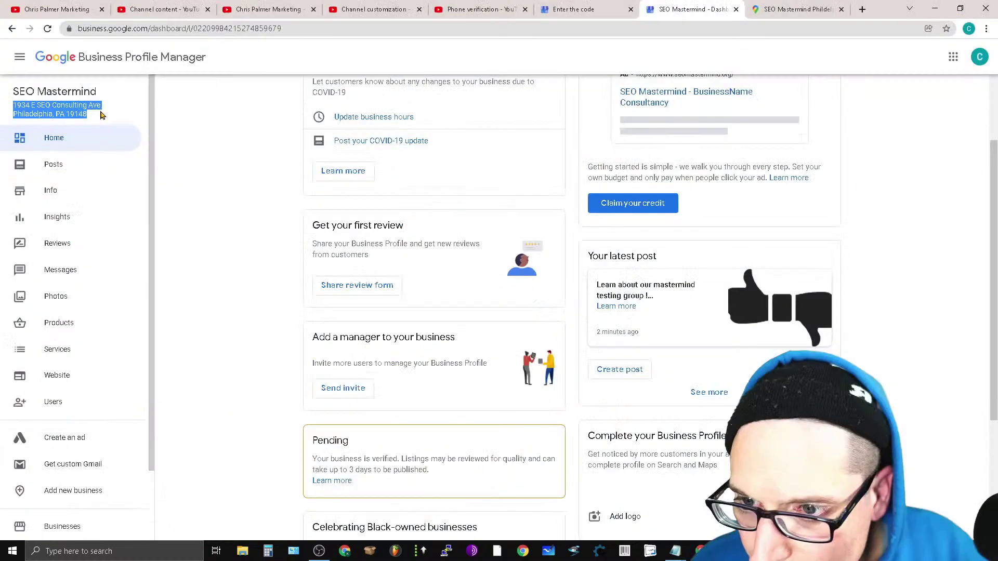
scroll(332, 413, "down", 3)
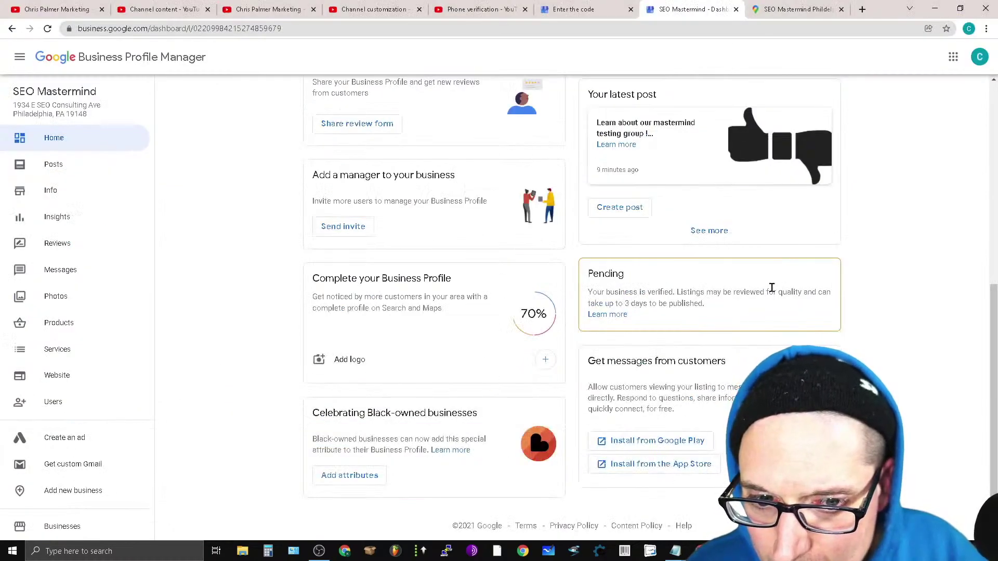
left_click(328, 358)
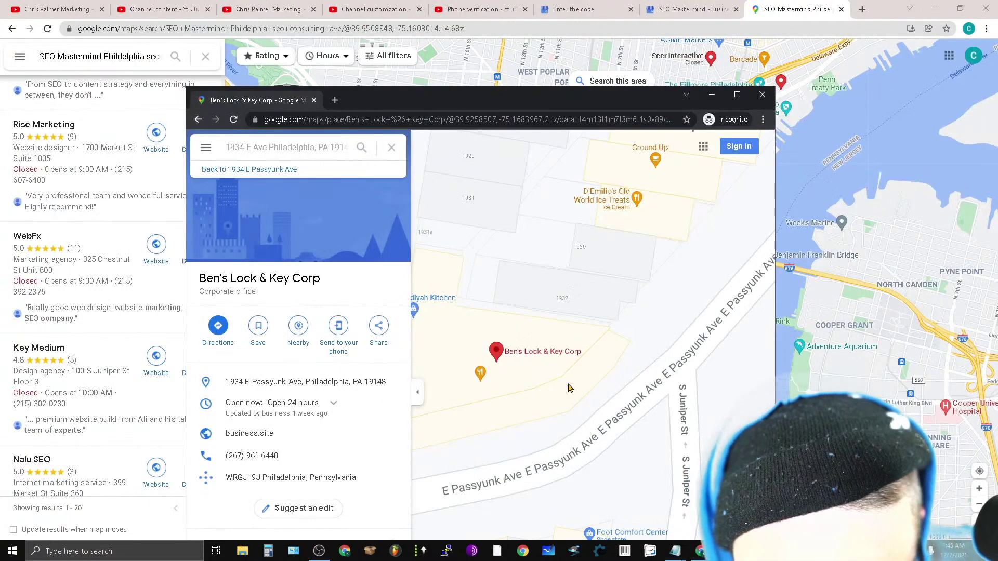
right_click(569, 388)
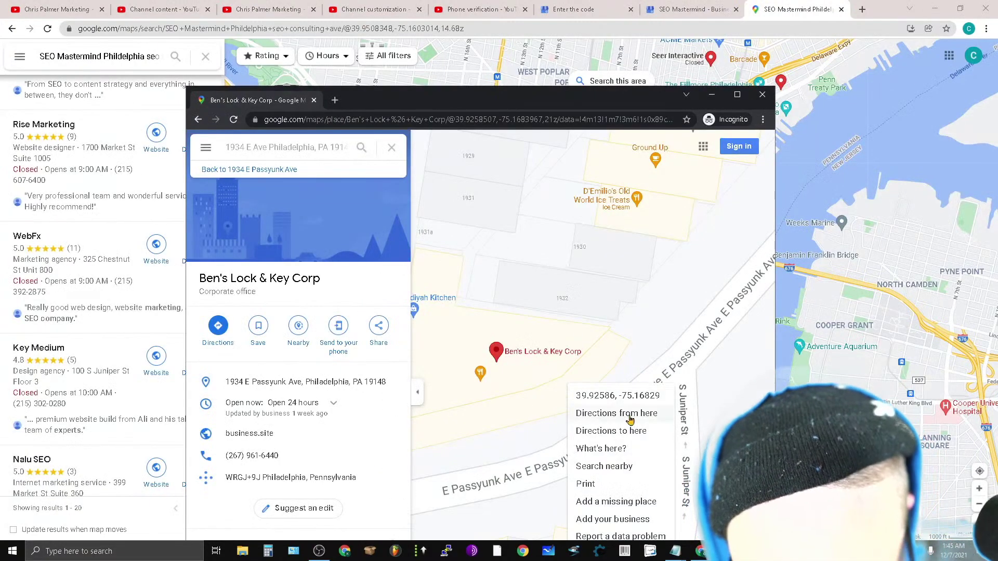
left_click(642, 455)
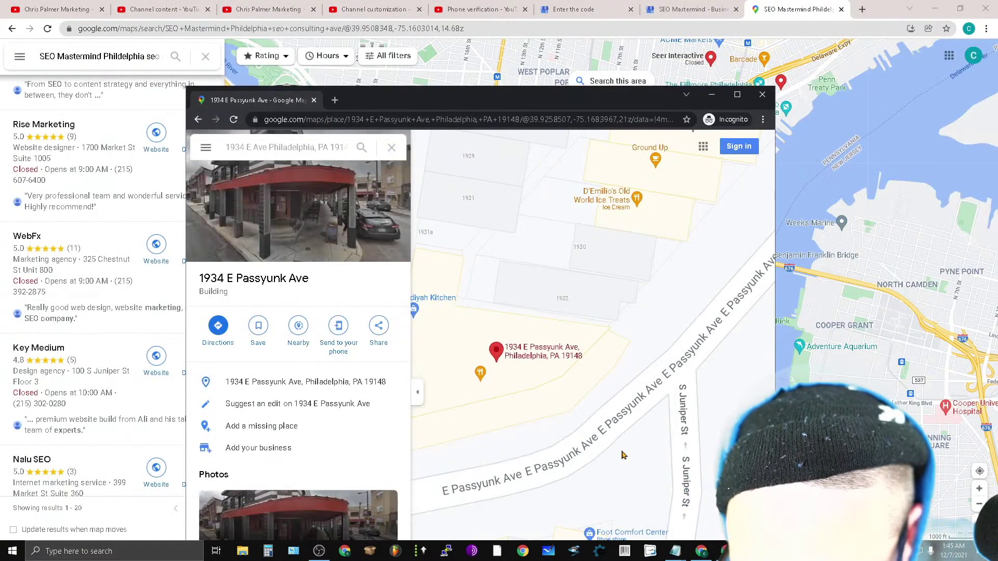
right_click(516, 383)
left_click(562, 452)
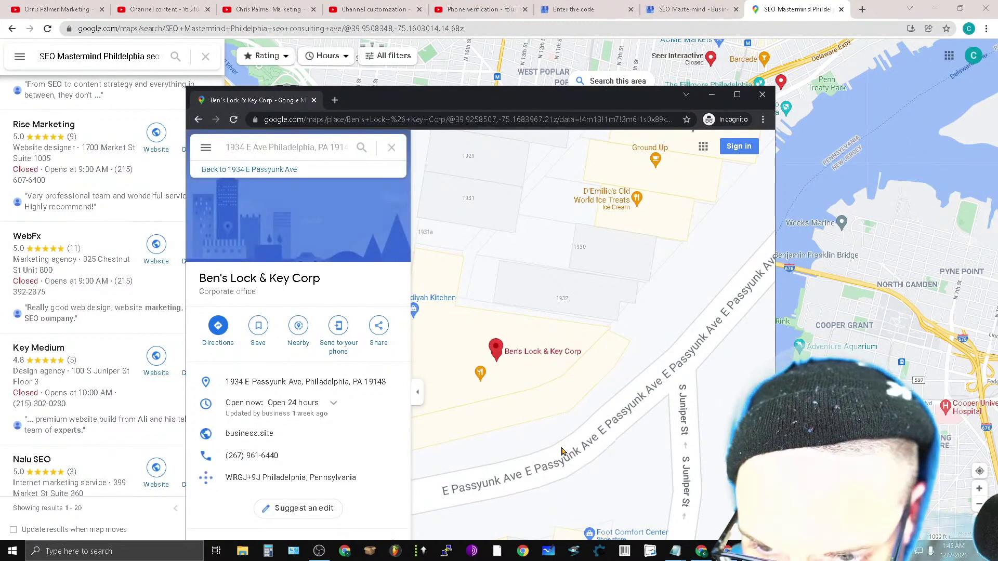
right_click(493, 403)
left_click(520, 470)
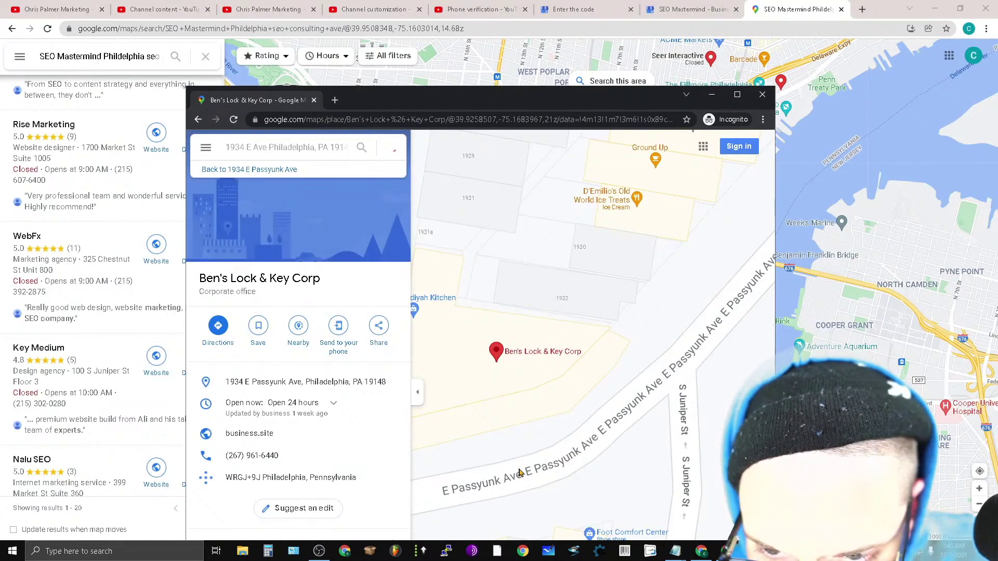
right_click(566, 357)
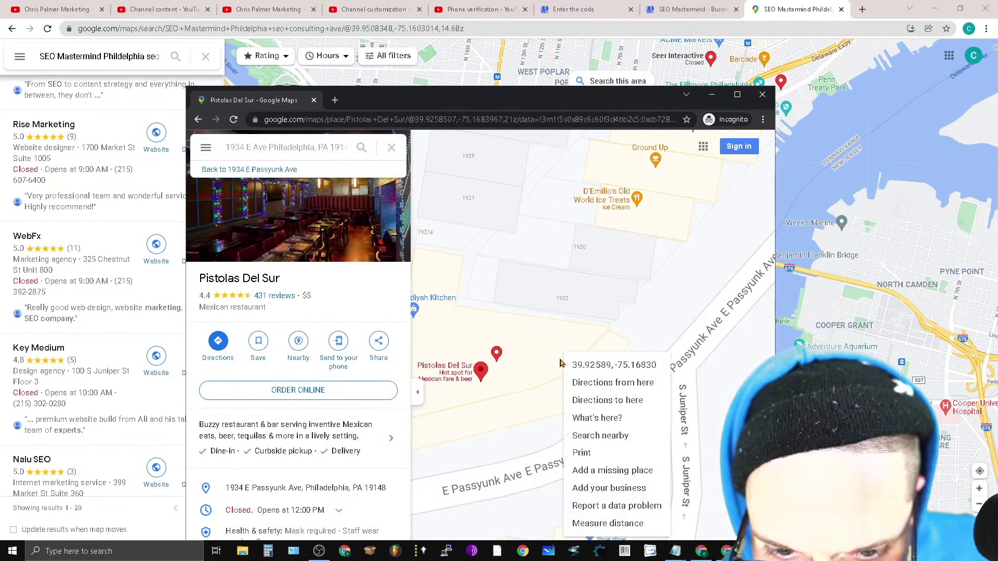
left_click(598, 419)
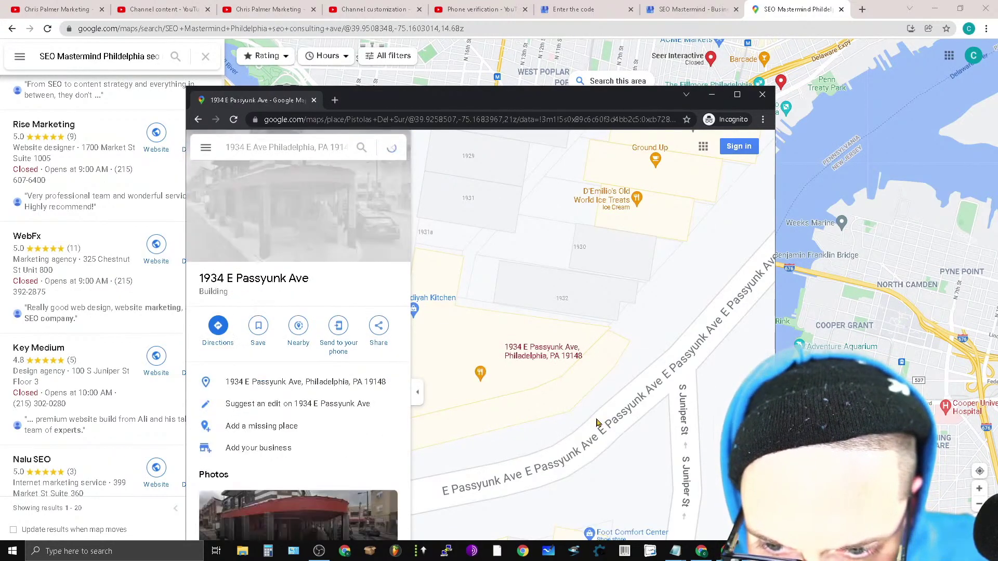
right_click(504, 321)
left_click(544, 389)
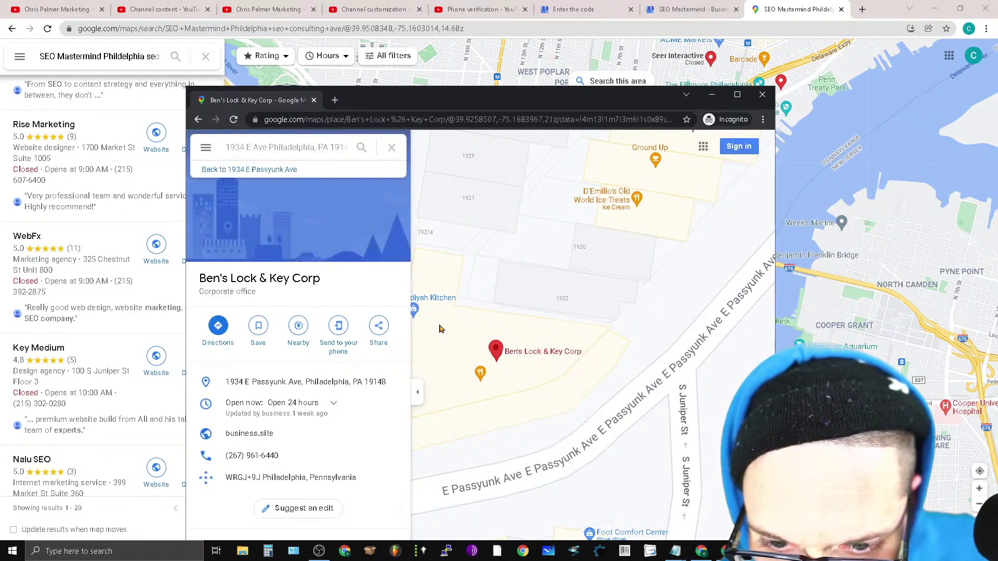
Remove 'mastermind' from the Maps search and reopen the 1934 E Passyunk Ave result.
left_click(379, 326)
key("Escape")
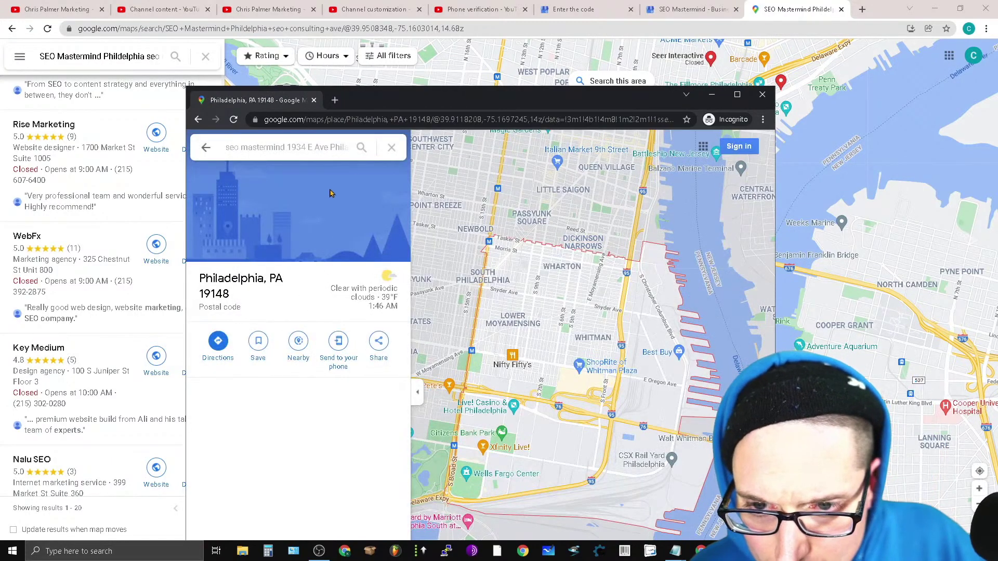
left_click(296, 148)
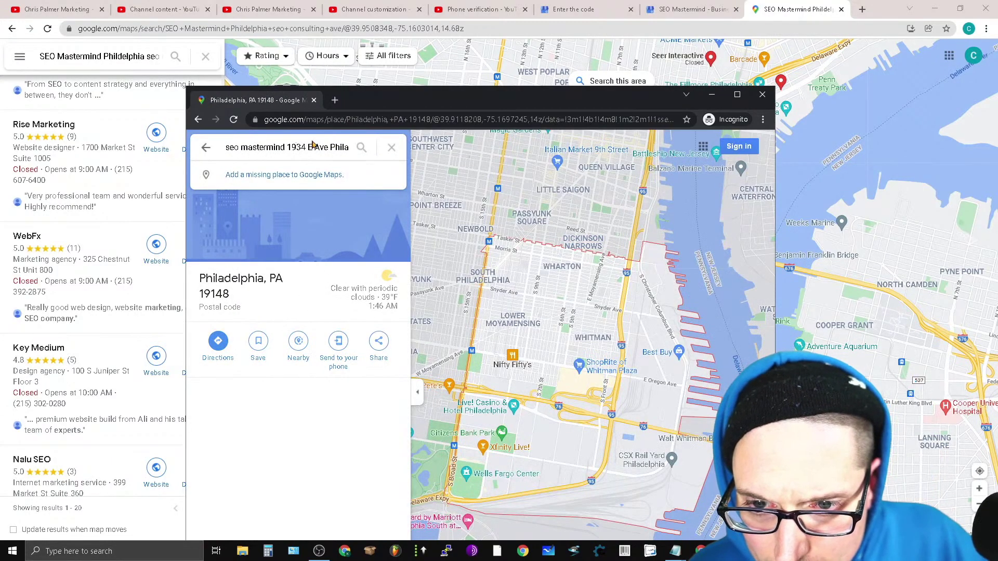
double_click(274, 150)
key("BackSpace")
key("Return")
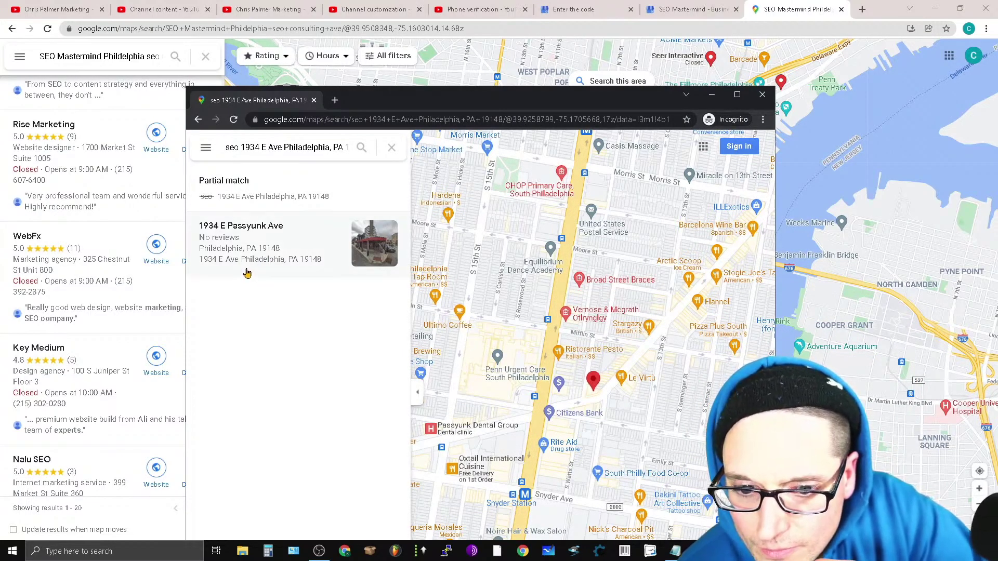
left_click(290, 263)
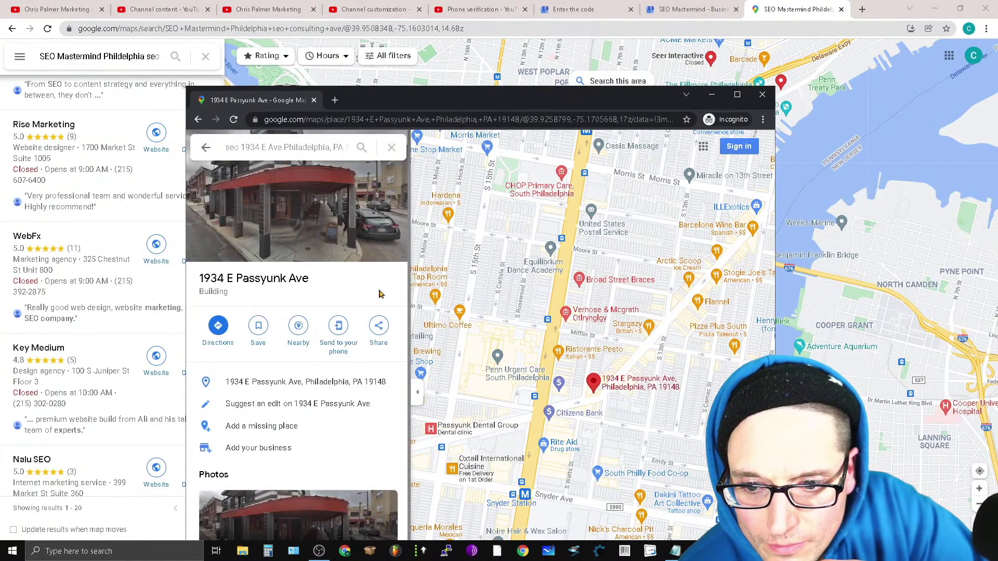
scroll(579, 413, "up", 2)
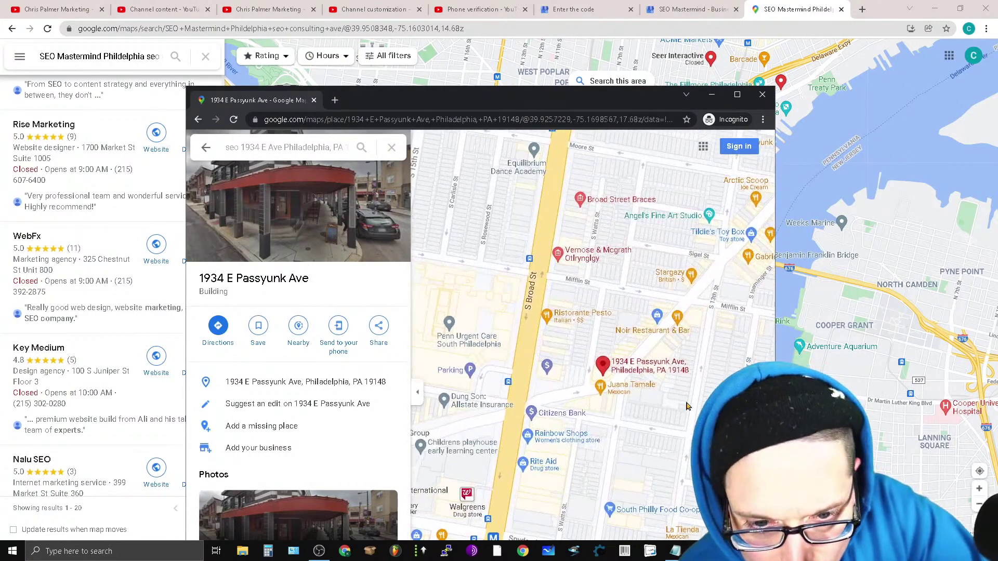
scroll(681, 411, "up", 3)
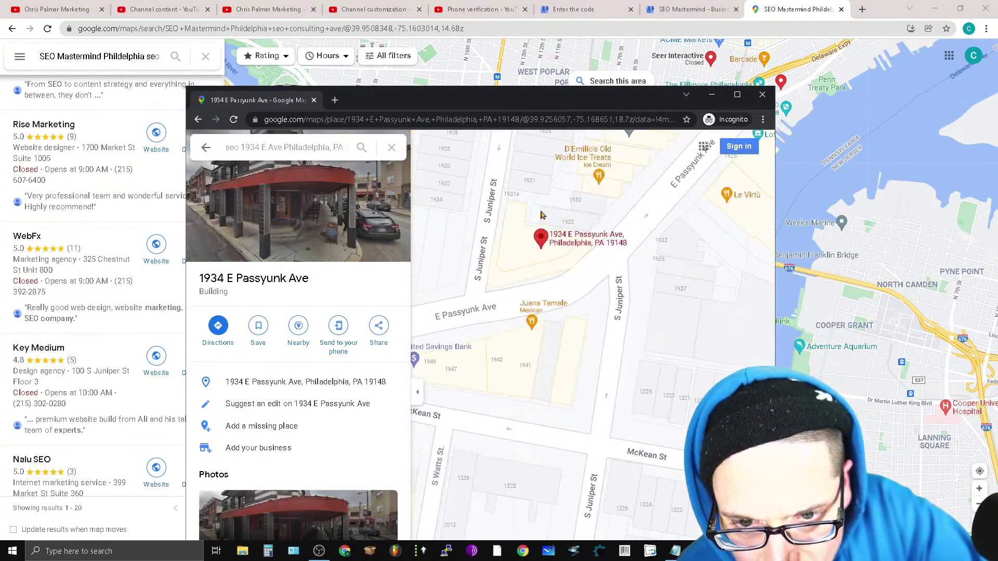
right_click(512, 212)
left_click(563, 278)
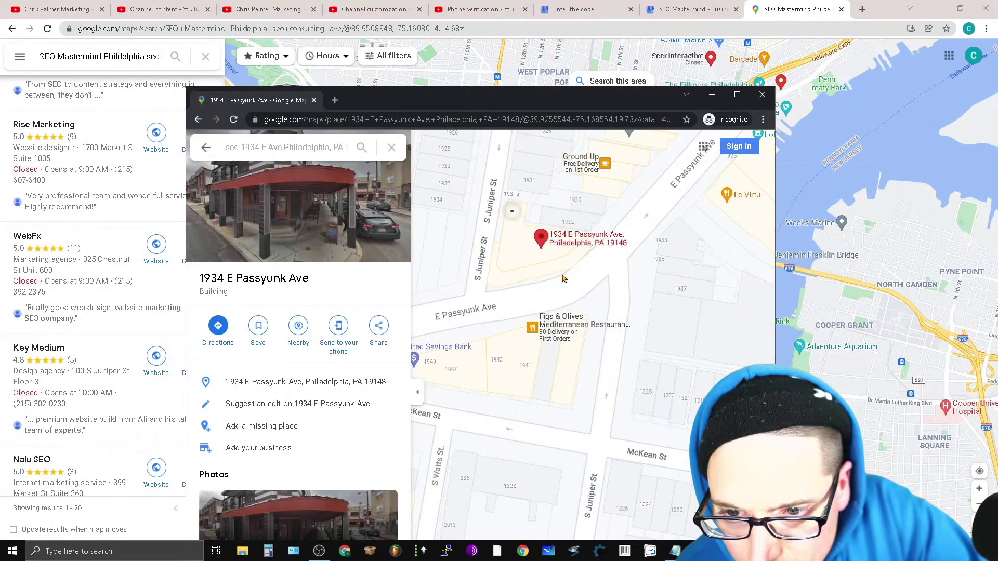
right_click(511, 226)
left_click(530, 293)
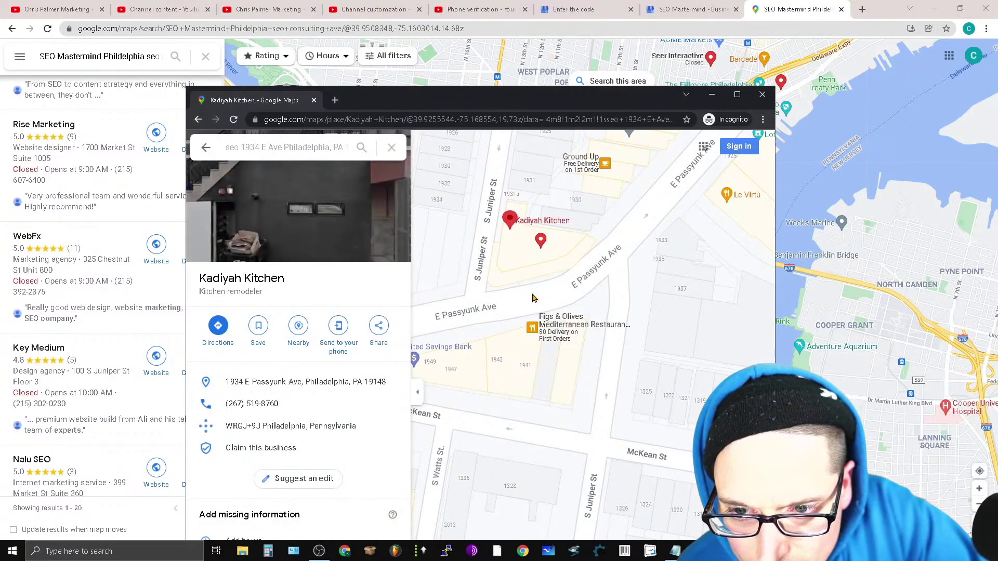
right_click(509, 259)
left_click(541, 318)
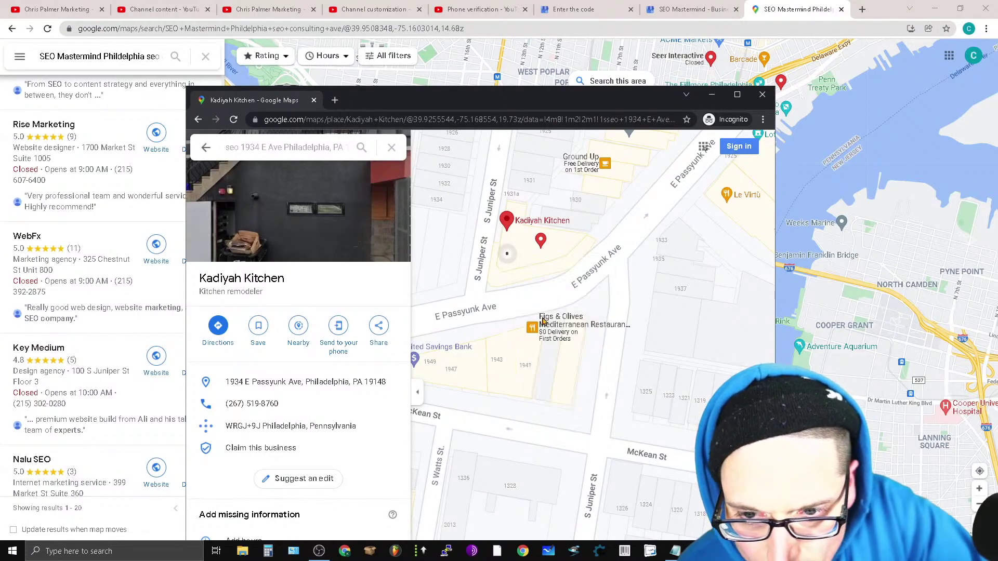
right_click(504, 267)
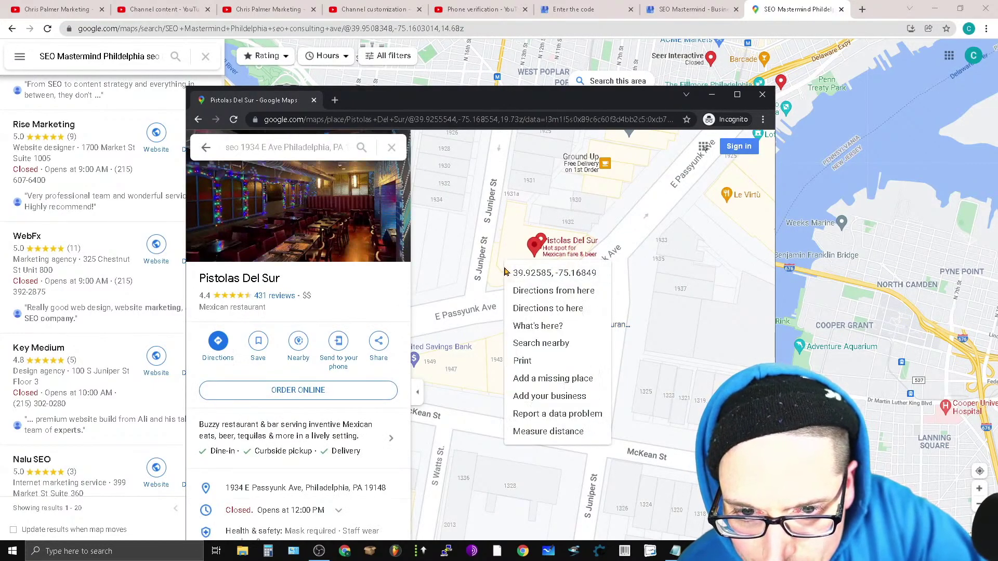
left_click(548, 336)
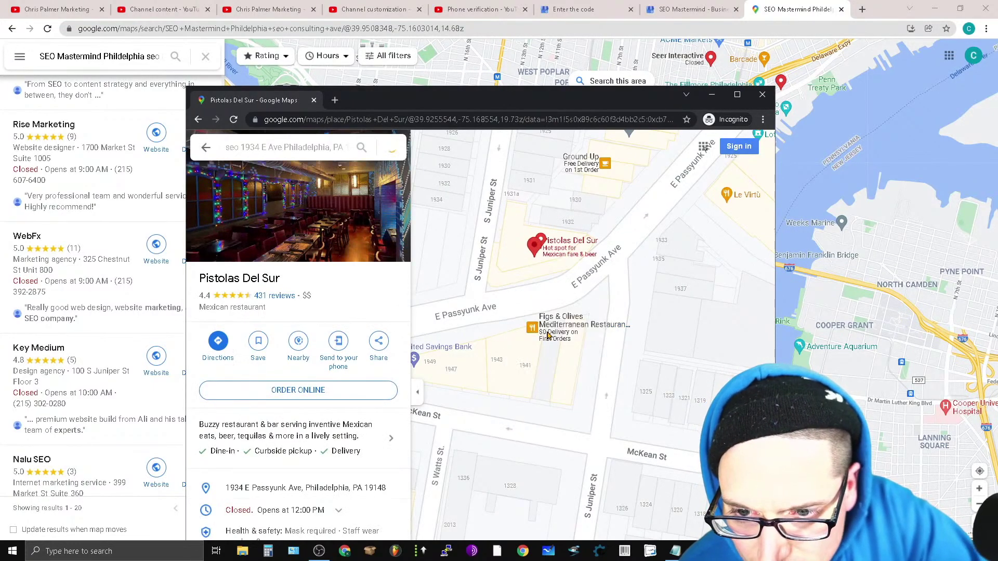
right_click(501, 274)
left_click(530, 338)
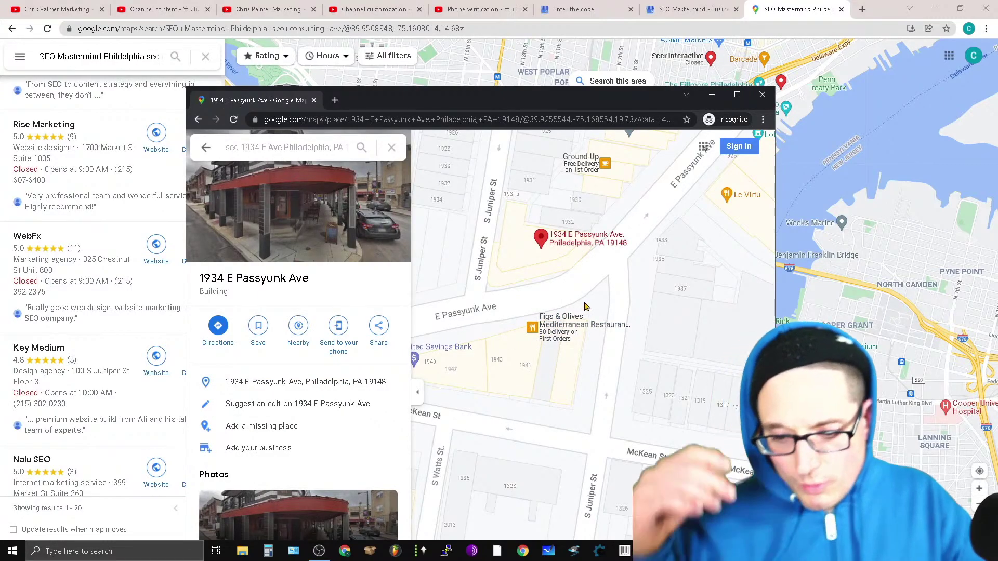
scroll(104, 312, "down", 5)
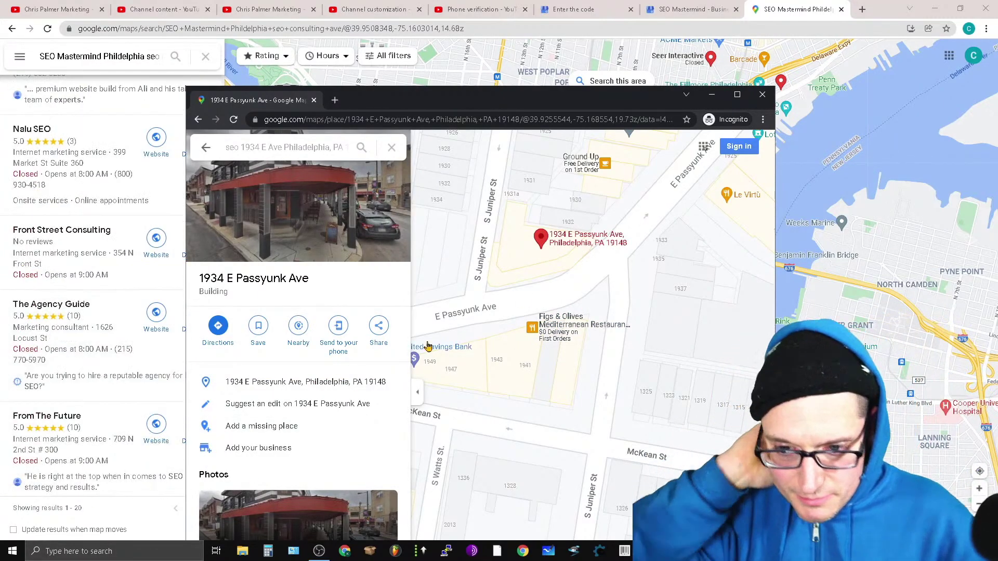
scroll(364, 421, "down", 1)
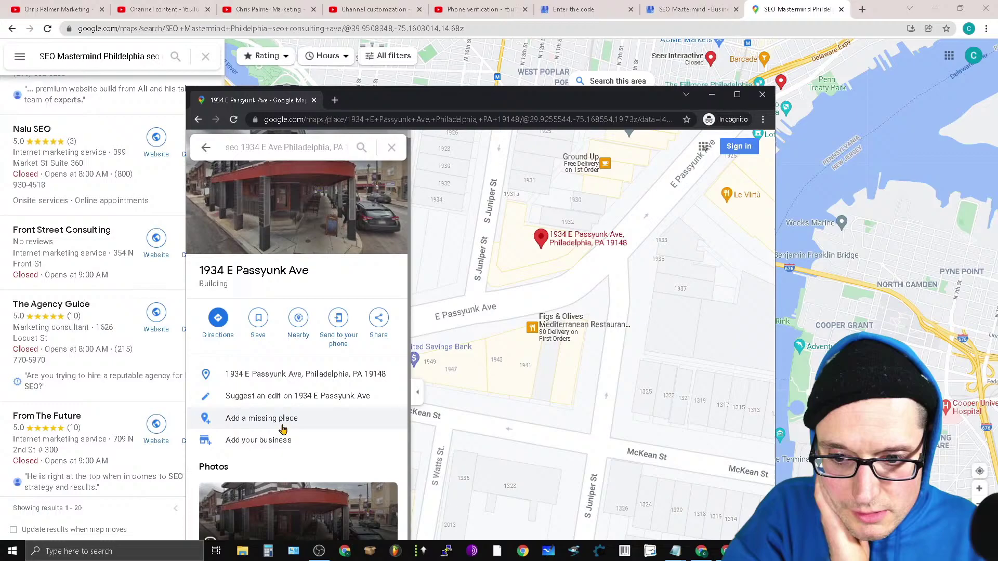
left_click(691, 9)
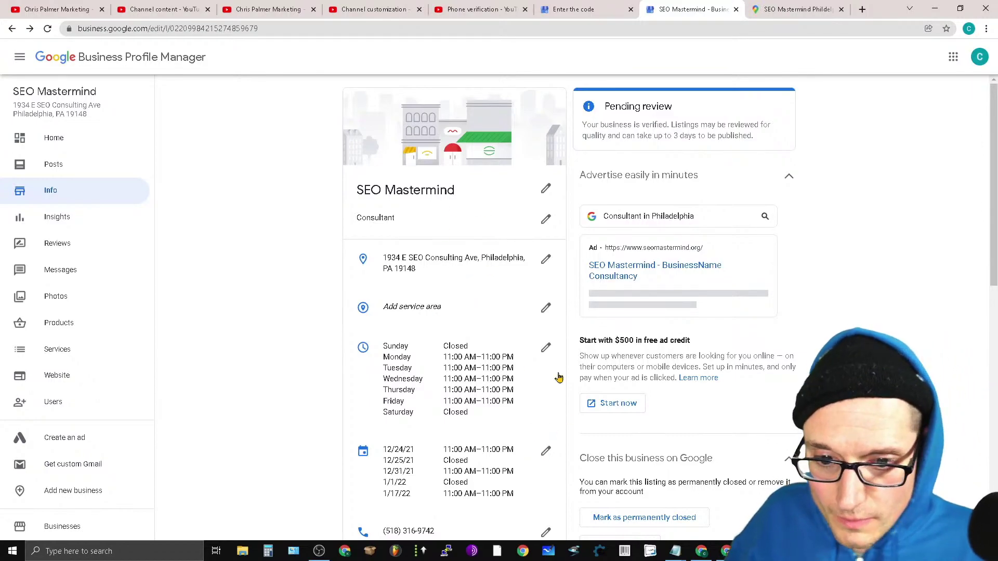
Add Philadelphia, PA, Pennsylvania and United States as service areas and apply.
left_click(545, 310)
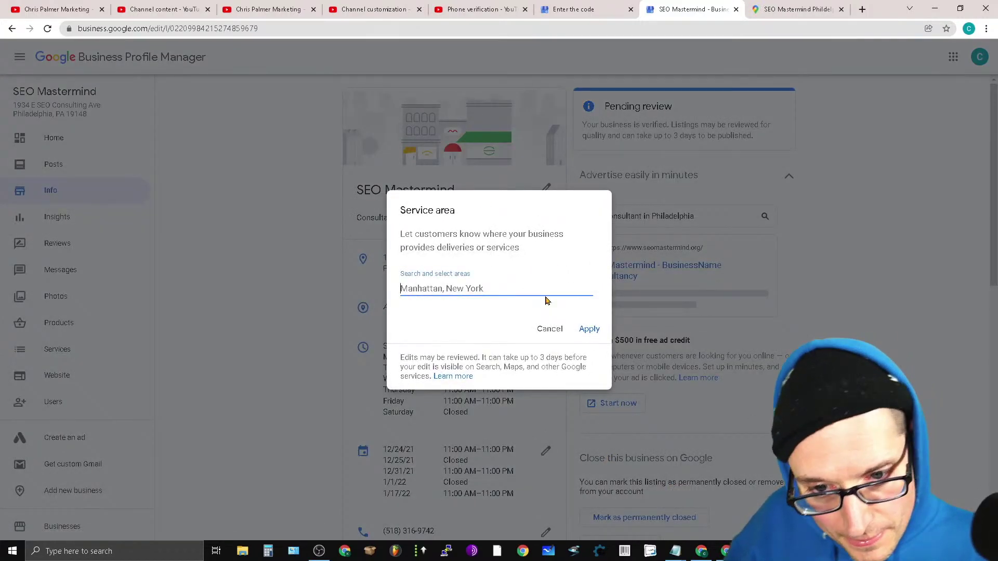
type("Phile")
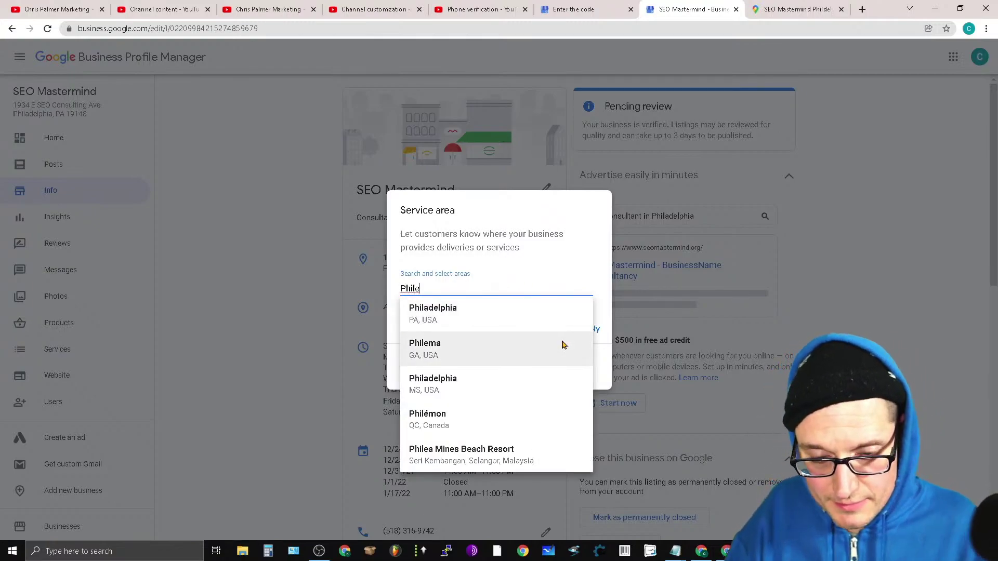
left_click(456, 317)
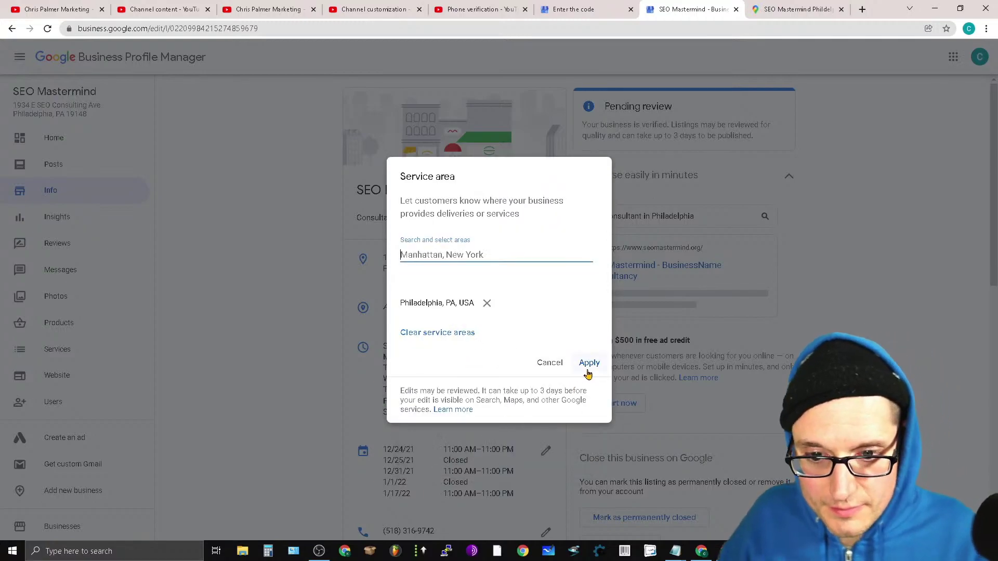
type("enn")
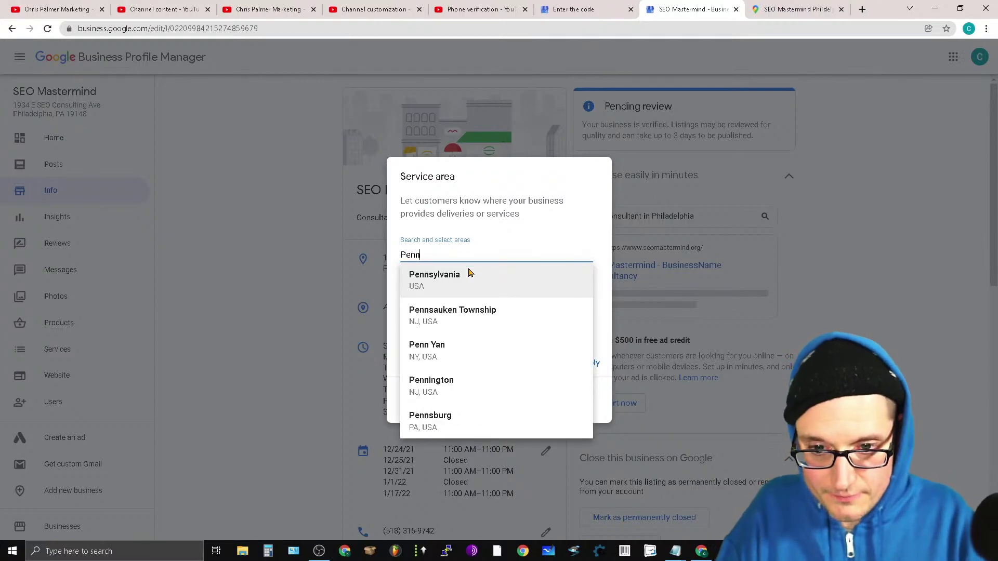
left_click(490, 283)
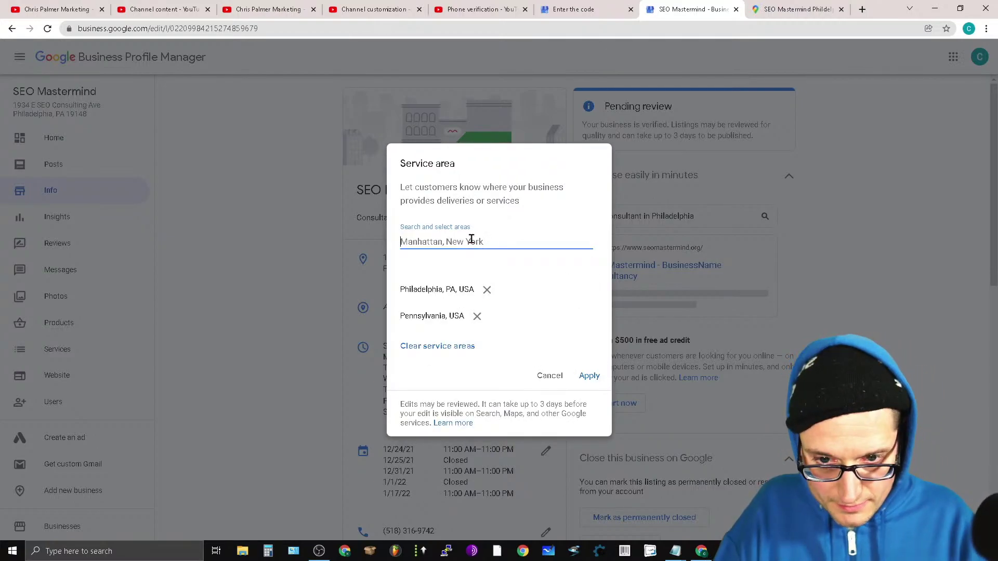
type("United")
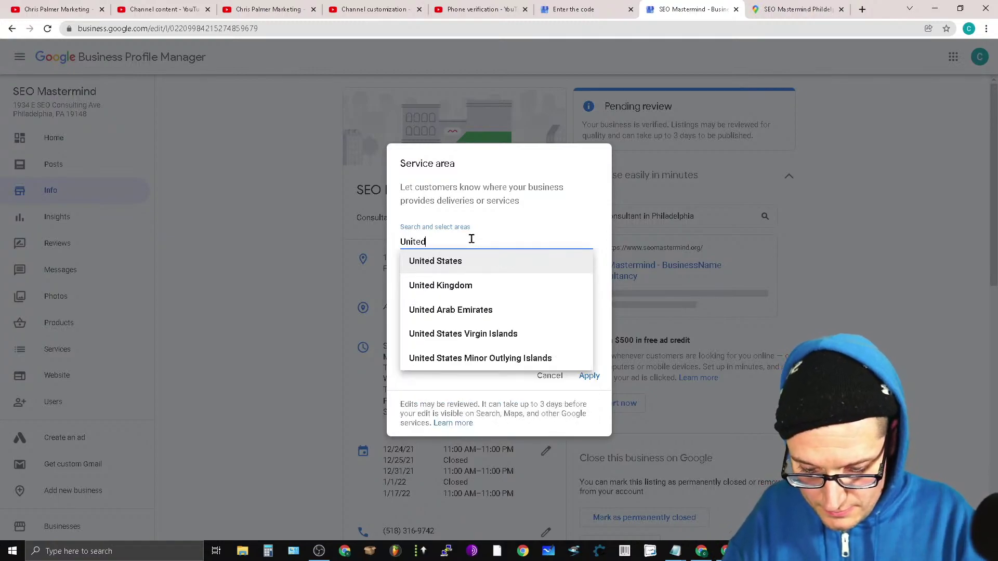
type(" States")
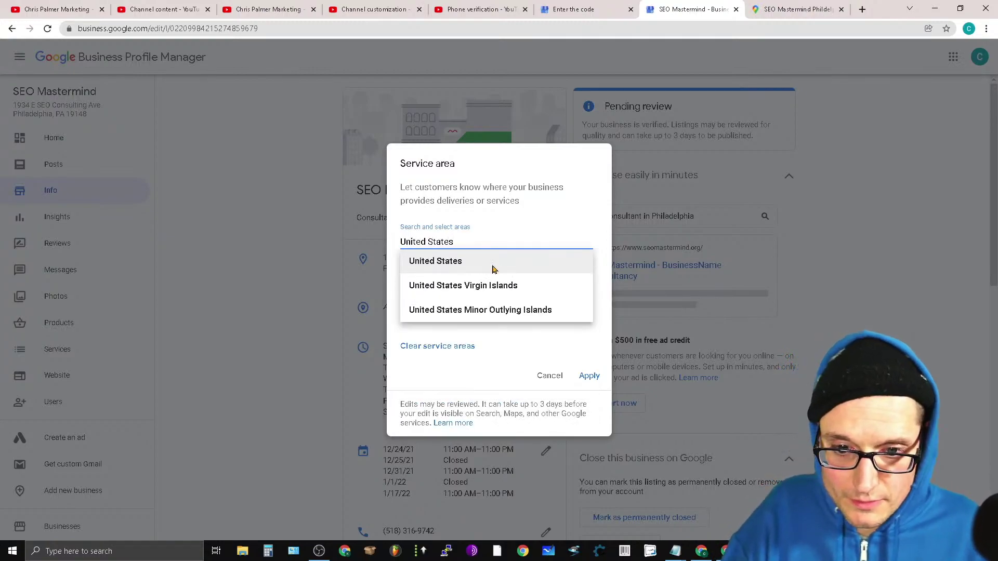
left_click(494, 270)
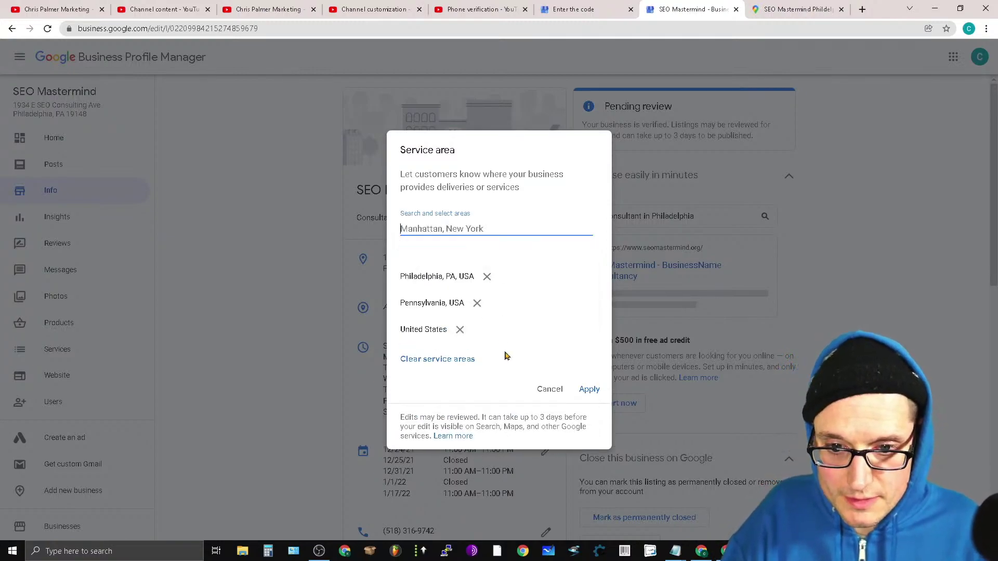
left_click(590, 391)
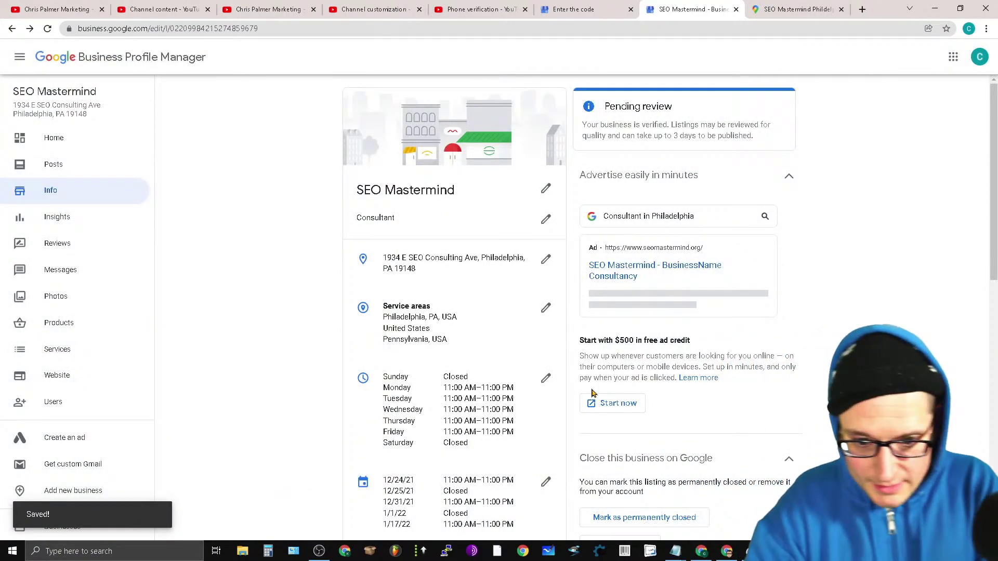
Save store code '1- SEO Mastermind Consulting Expert' and label 'Mastermind - SEO Expert Consulting' on the profile.
scroll(596, 394, "down", 10)
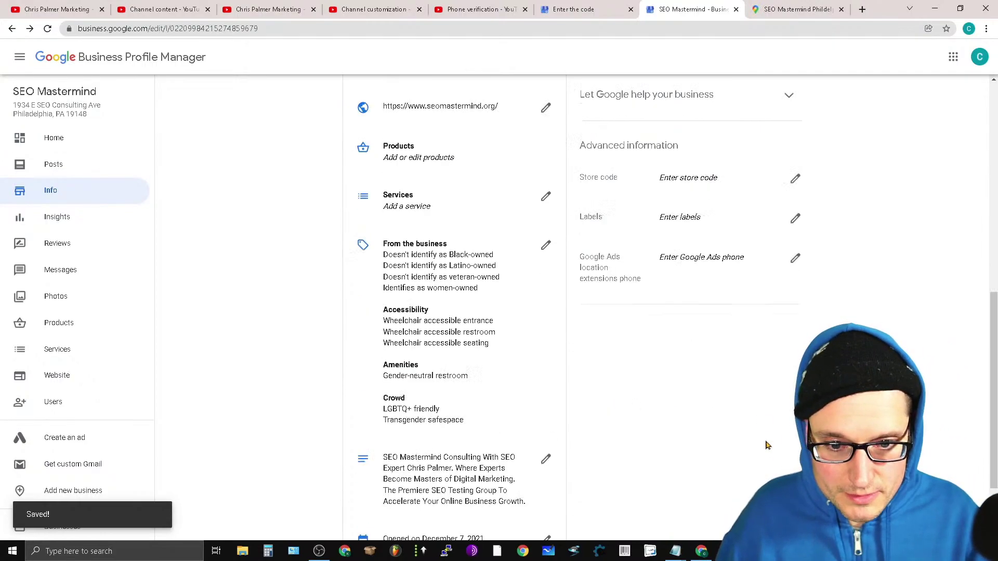
scroll(765, 443, "up", 10)
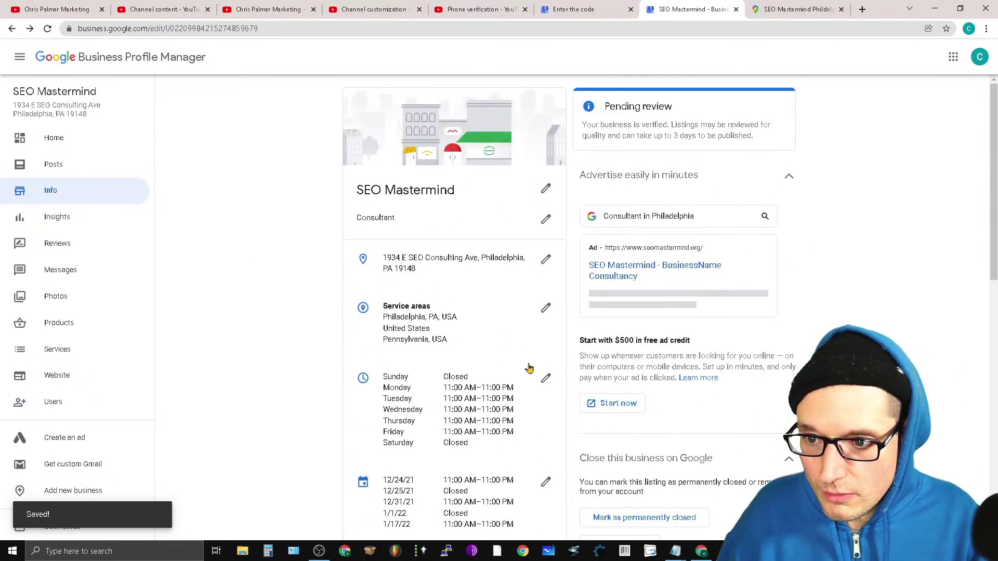
scroll(541, 375, "down", 10)
scroll(577, 440, "up", 6)
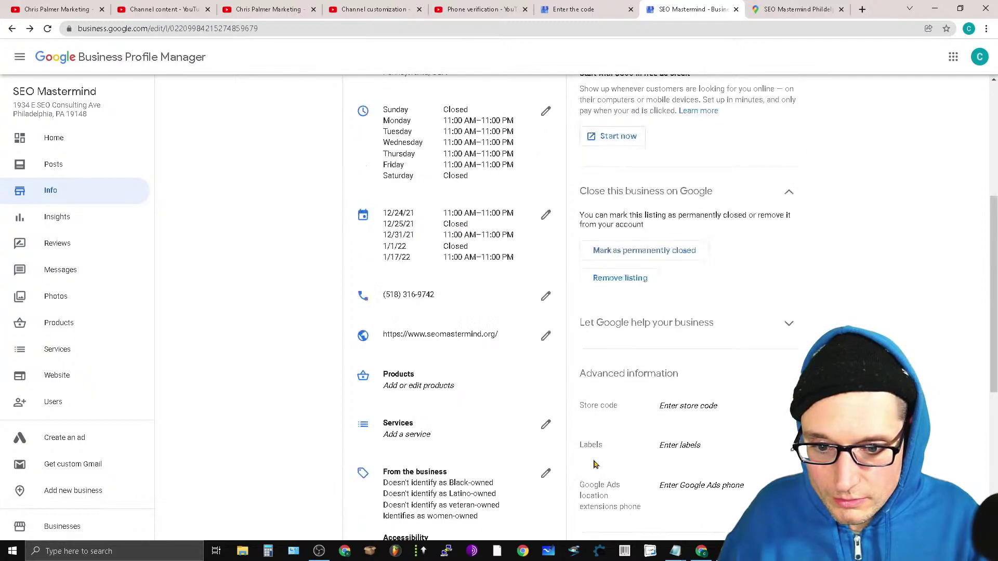
scroll(597, 464, "up", 5)
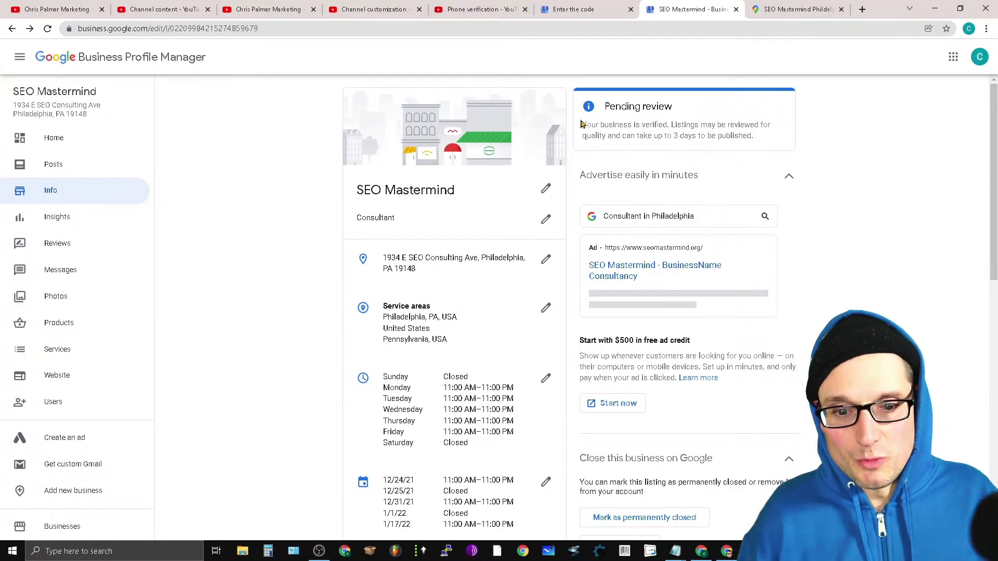
left_click_drag(606, 111, 769, 136)
scroll(676, 260, "down", 9)
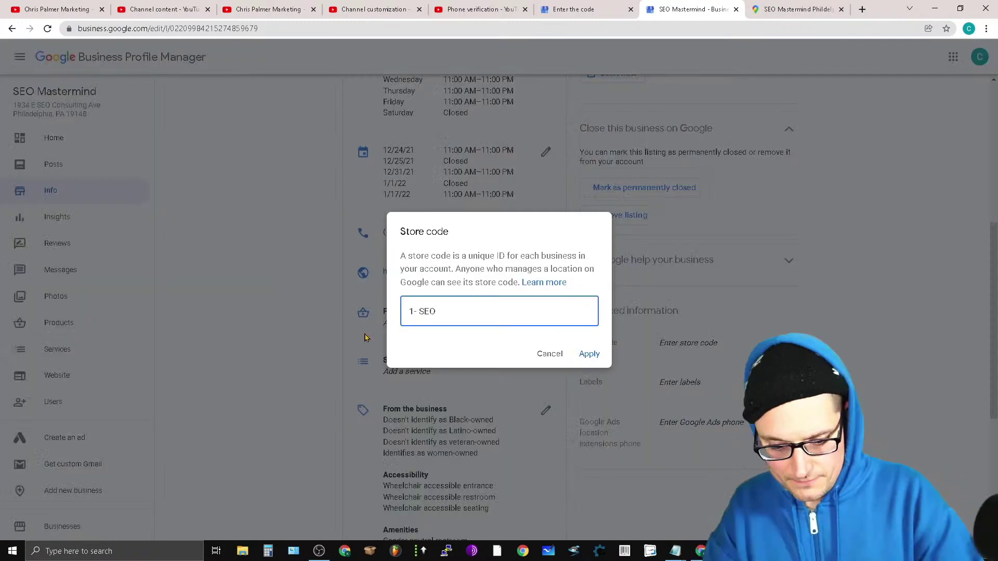
type("Mastermind Consu")
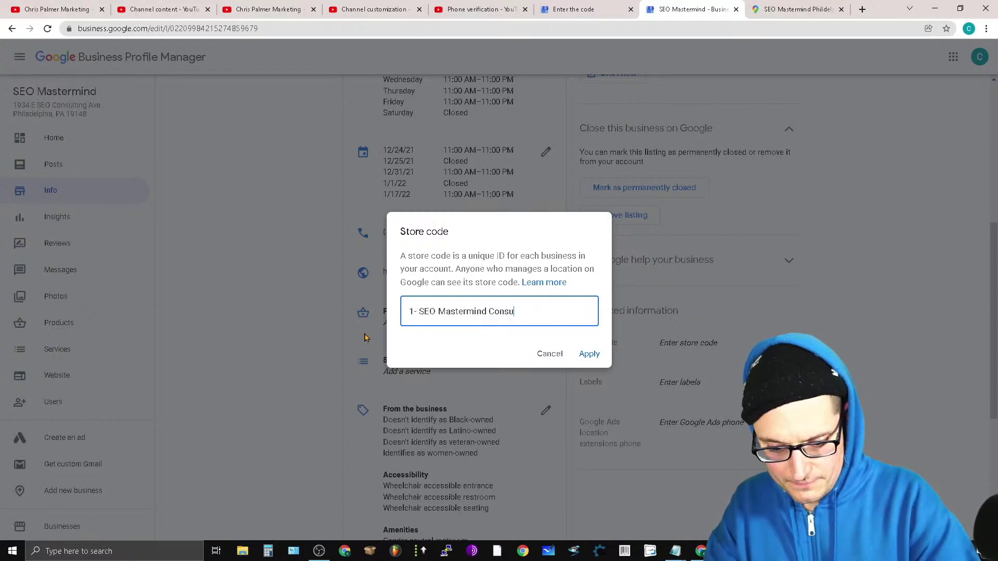
type("lting Expert")
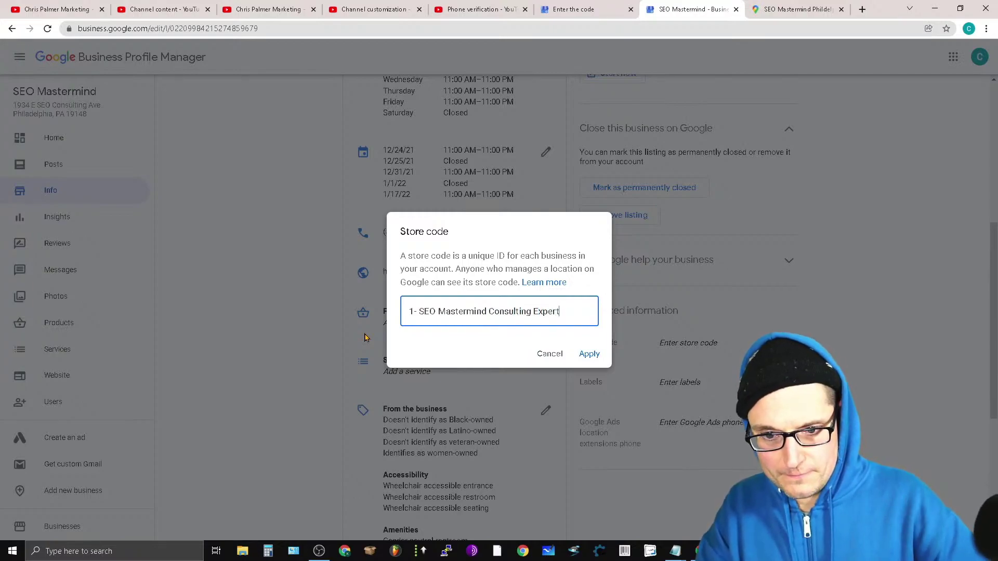
left_click(589, 354)
scroll(671, 411, "down", 10)
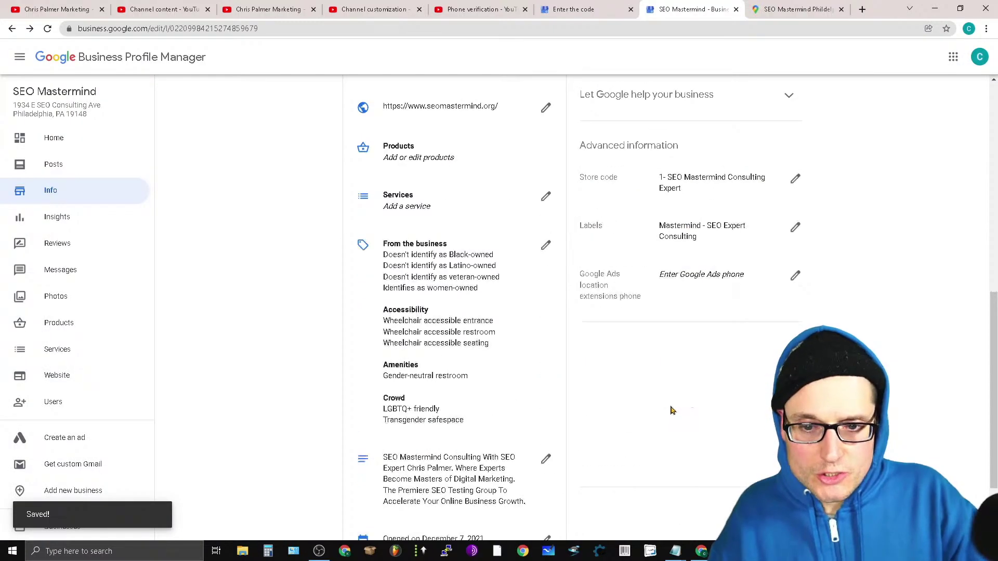
scroll(503, 488, "down", 2)
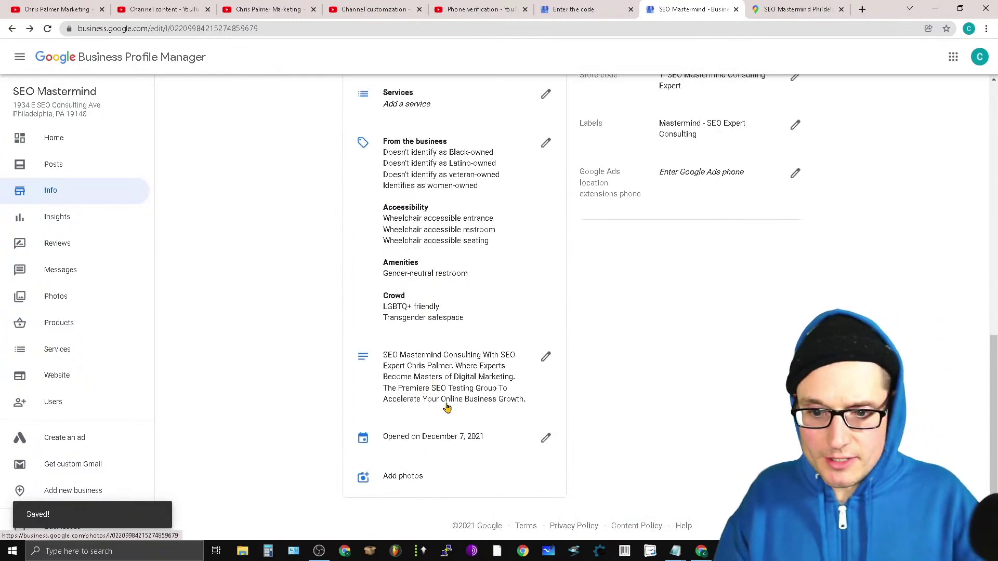
Start adding Interior photos from the computer, then cancel the file picker without choosing any.
left_click(386, 487)
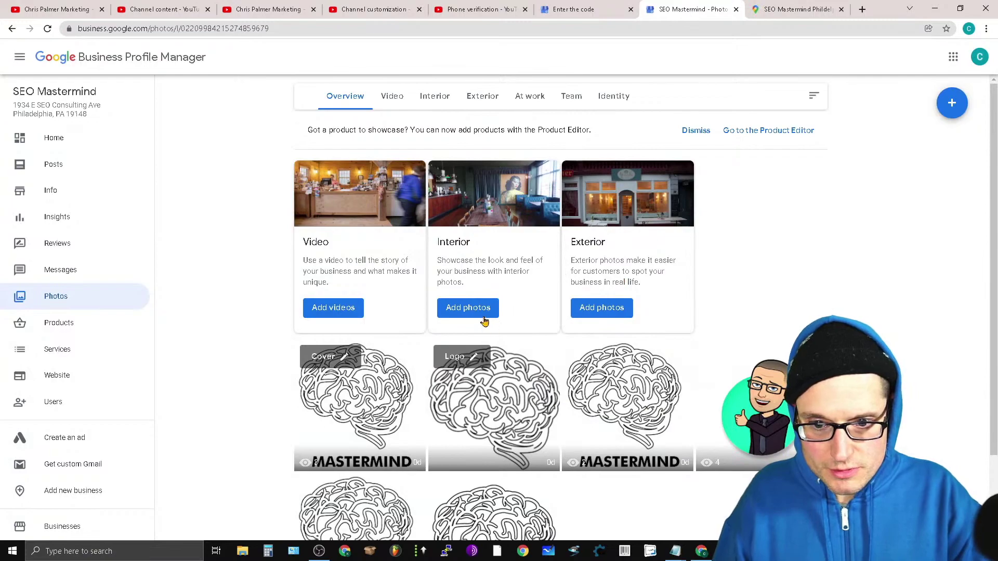
left_click(482, 314)
left_click(508, 306)
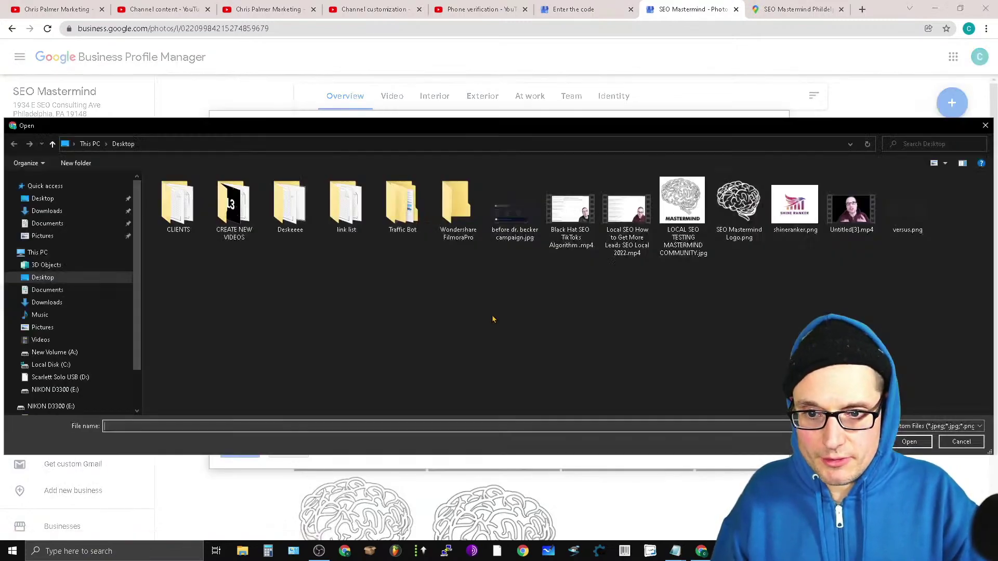
left_click(984, 127)
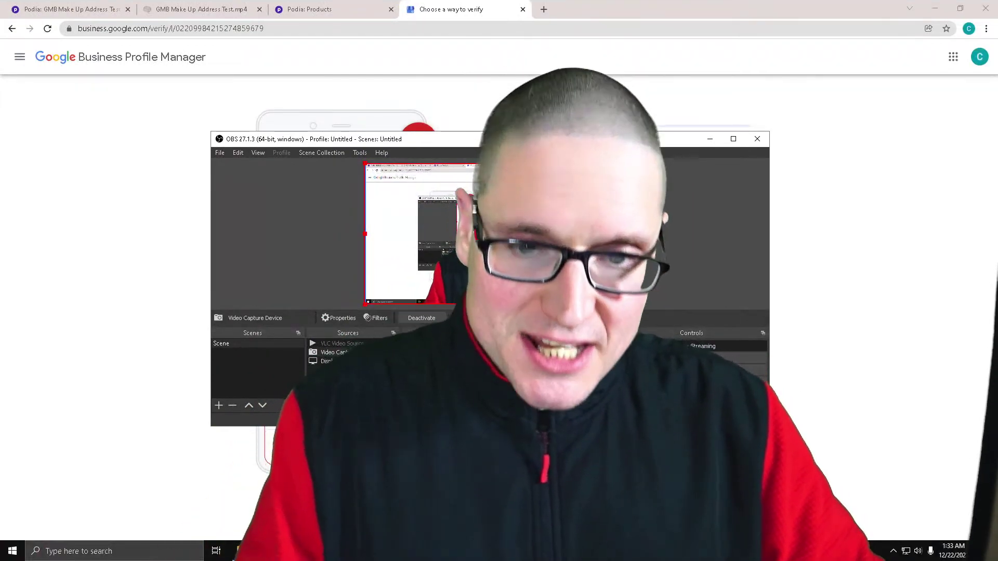
Shrink the Video Capture Device webcam box and position it at the lower right of the OBS scene.
left_click_drag(508, 284, 569, 284)
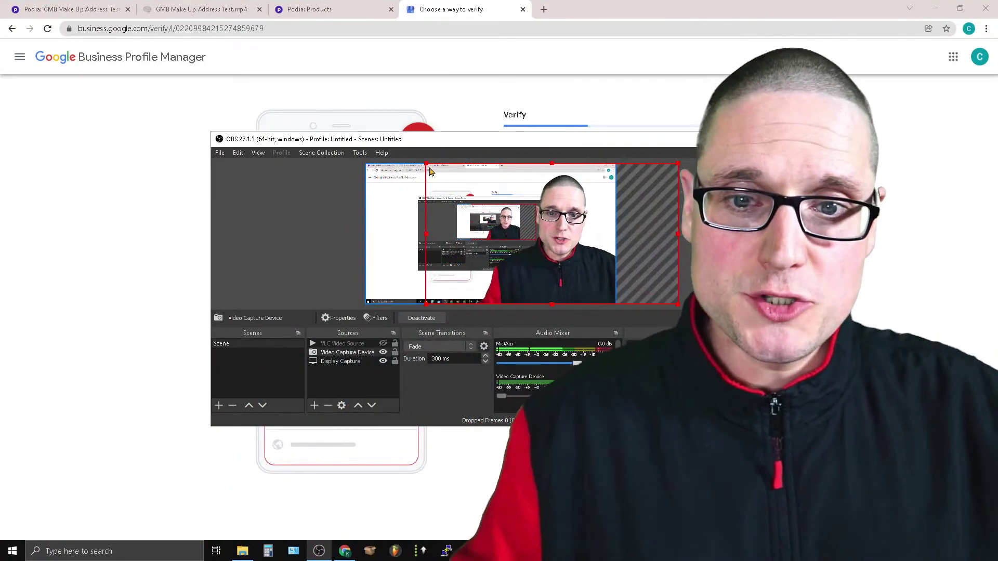
left_click_drag(424, 165, 514, 214)
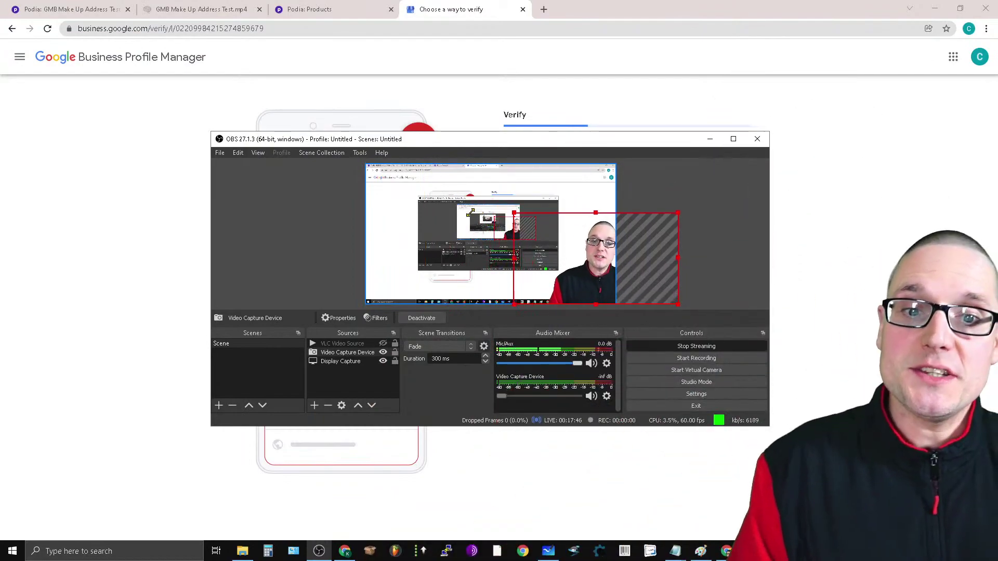
left_click_drag(595, 281, 576, 286)
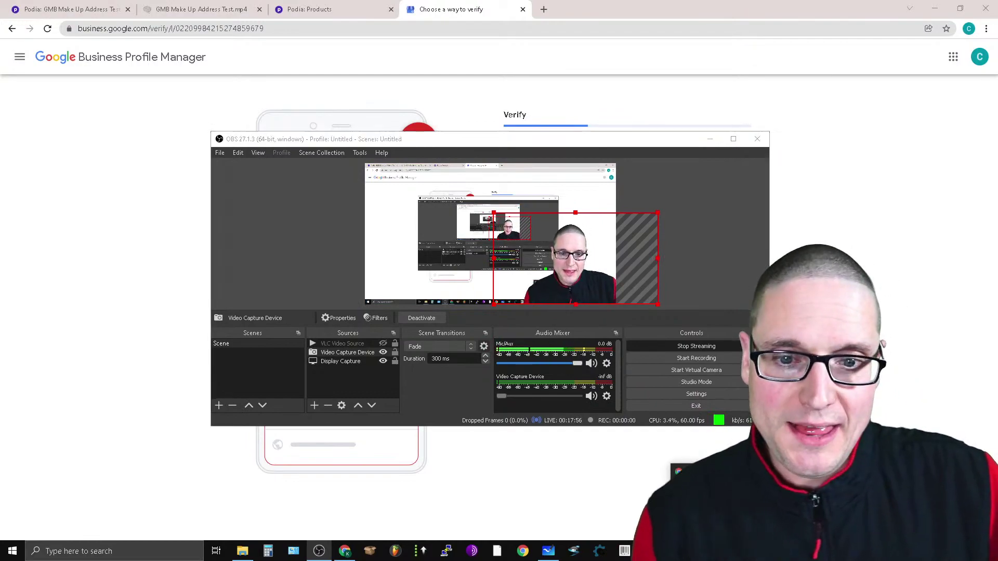
key("alt+Tab")
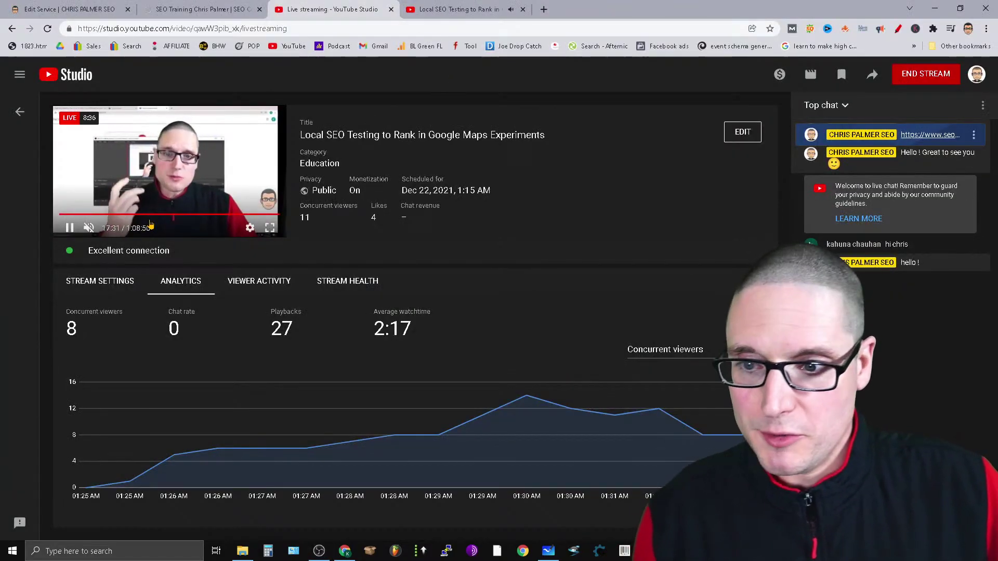
Close the live stream's watch-page tab to return to the verification page.
left_click(468, 9)
left_click(524, 10)
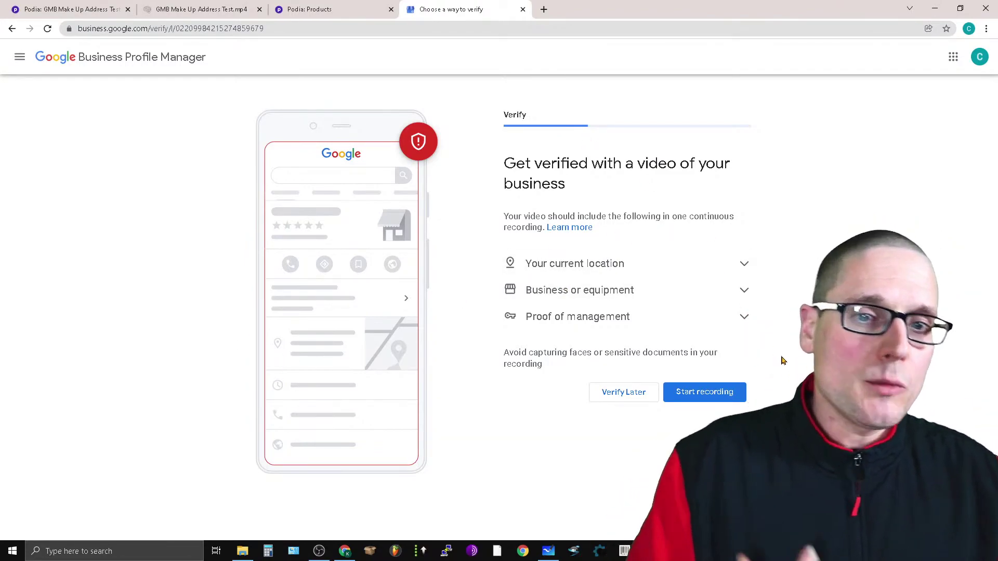
Expand the current location, business or equipment, and proof of management requirement descriptions.
left_click(714, 269)
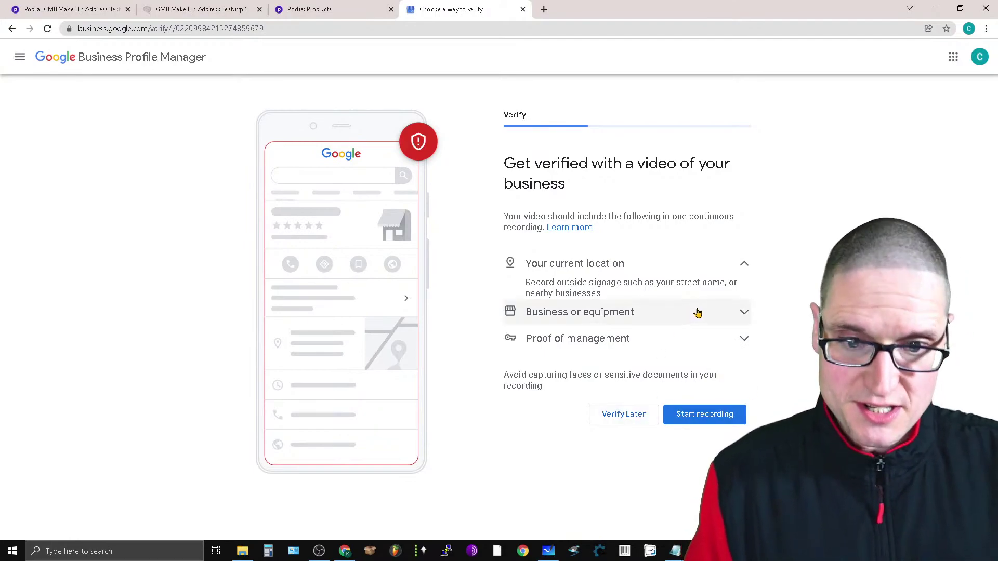
left_click(711, 319)
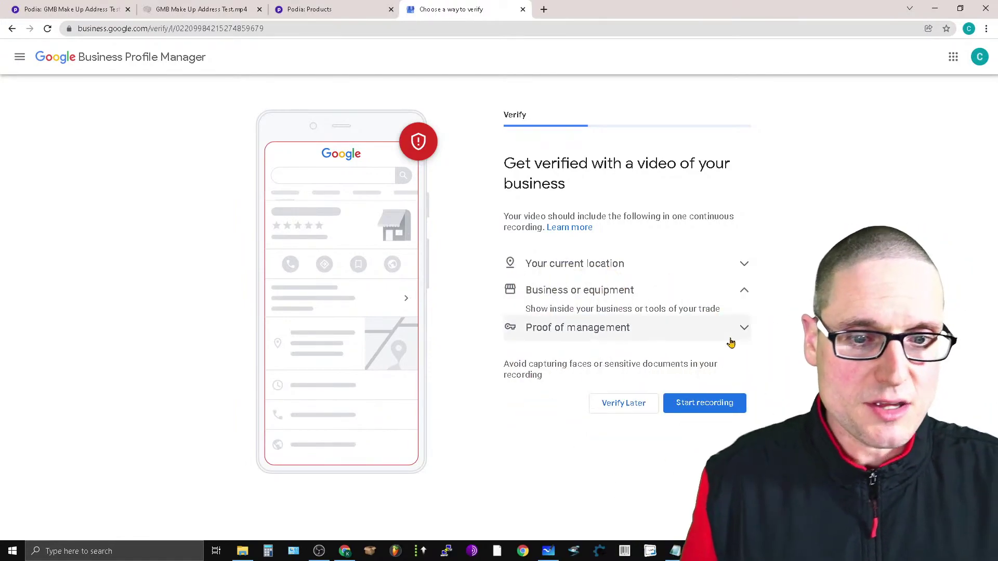
left_click(731, 344)
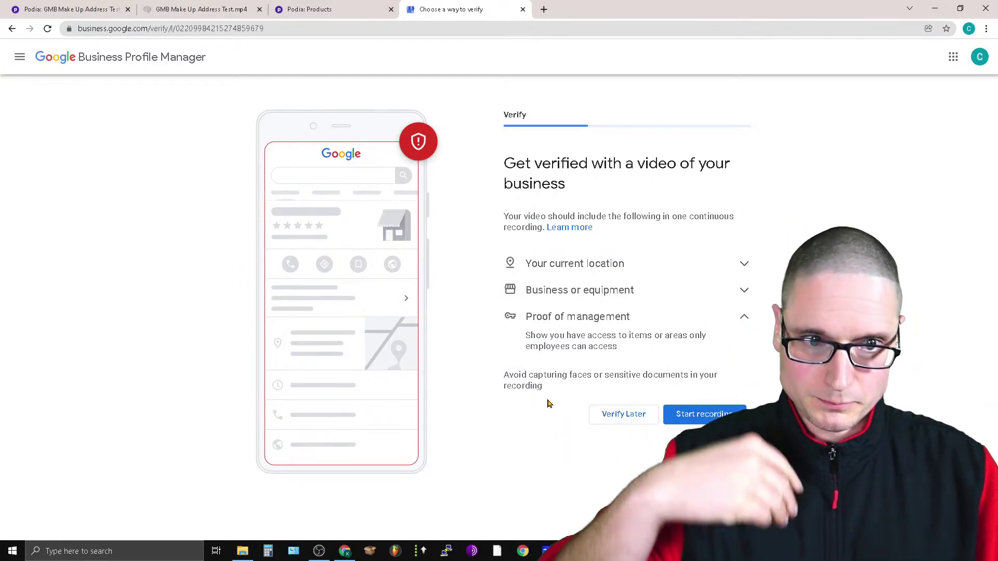
Open the Businesses list from the navigation menu.
left_click(20, 58)
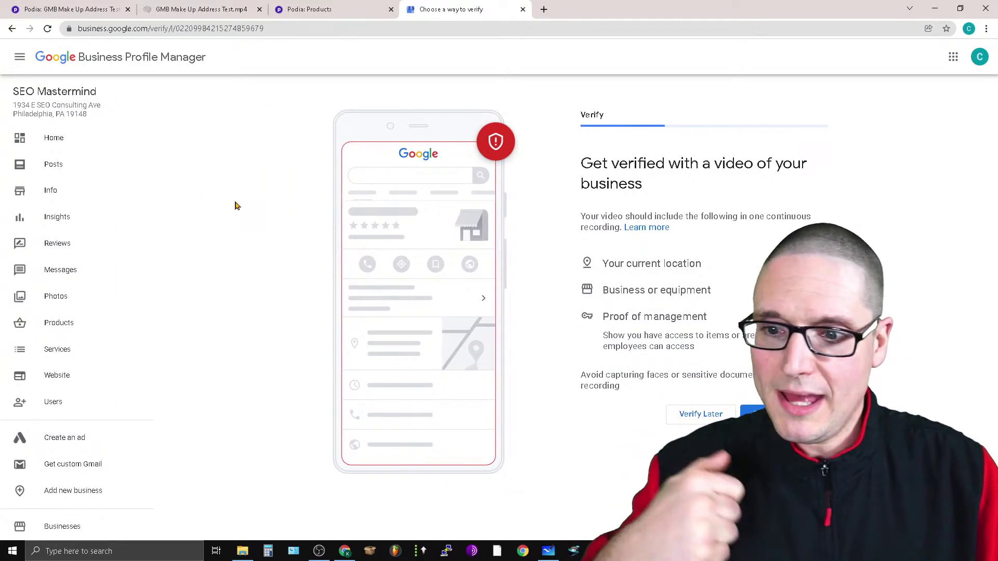
scroll(73, 441, "down", 2)
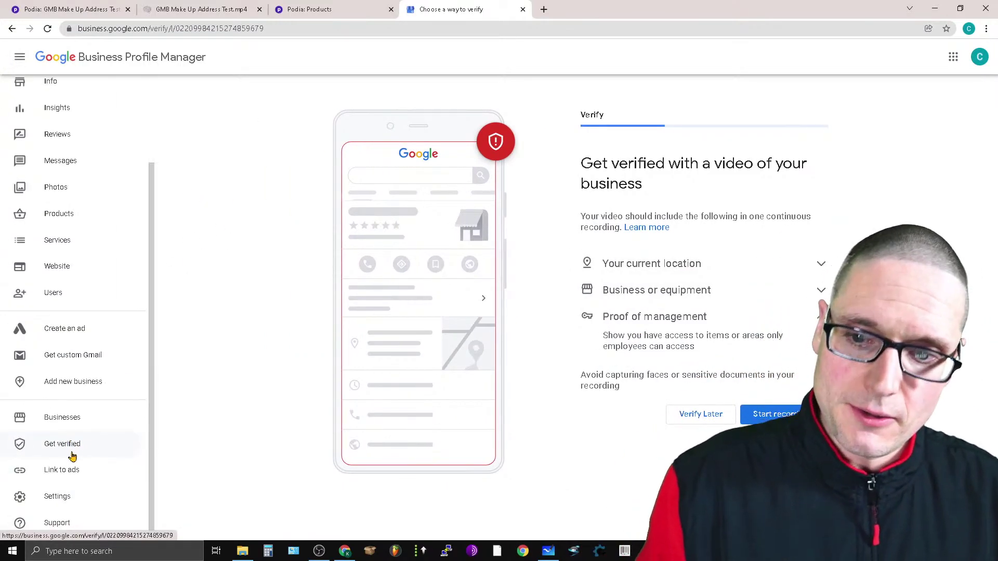
left_click(79, 422)
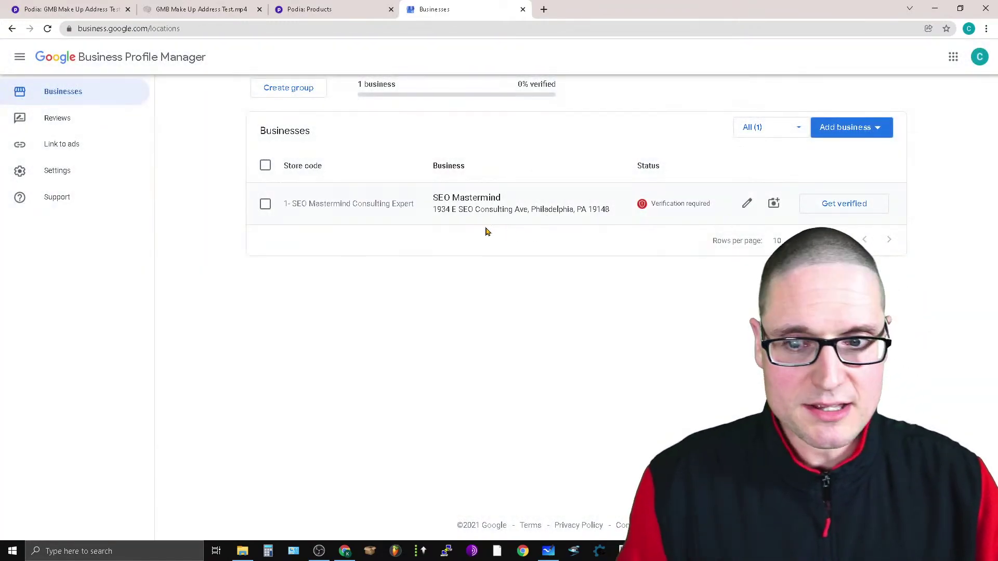
Select SEO Mastermind and choose Remove business from the Actions menu.
left_click(266, 205)
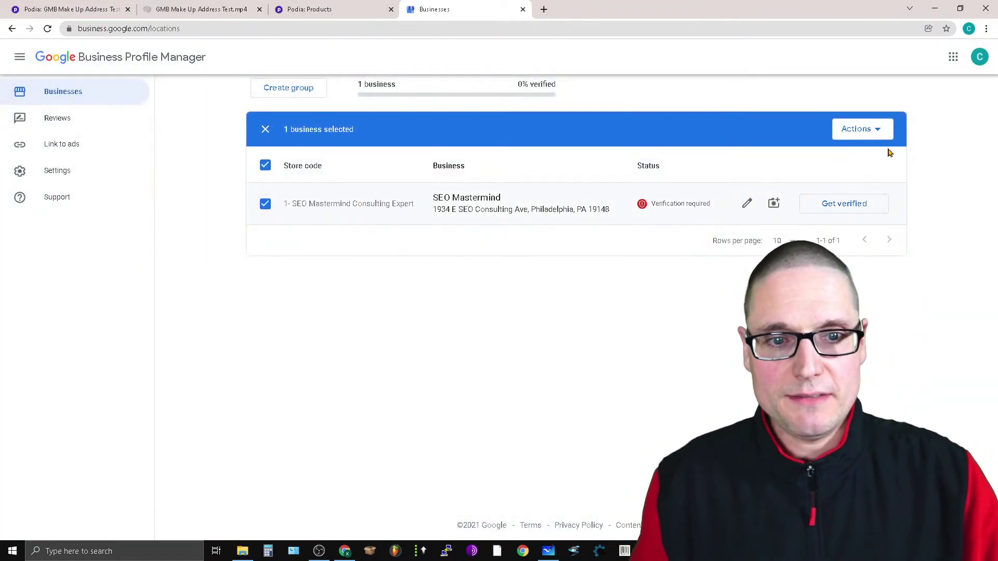
left_click(879, 131)
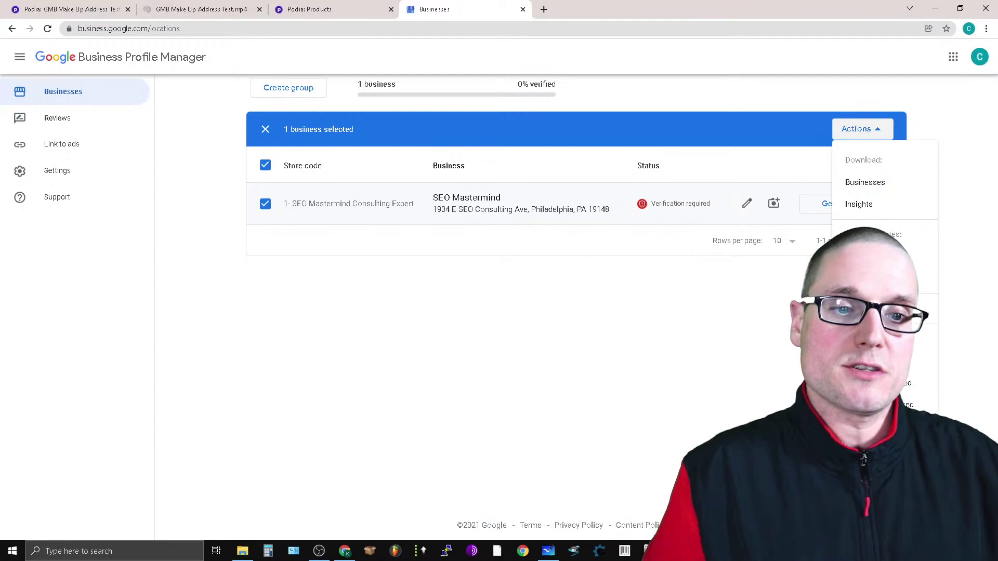
left_click(898, 310)
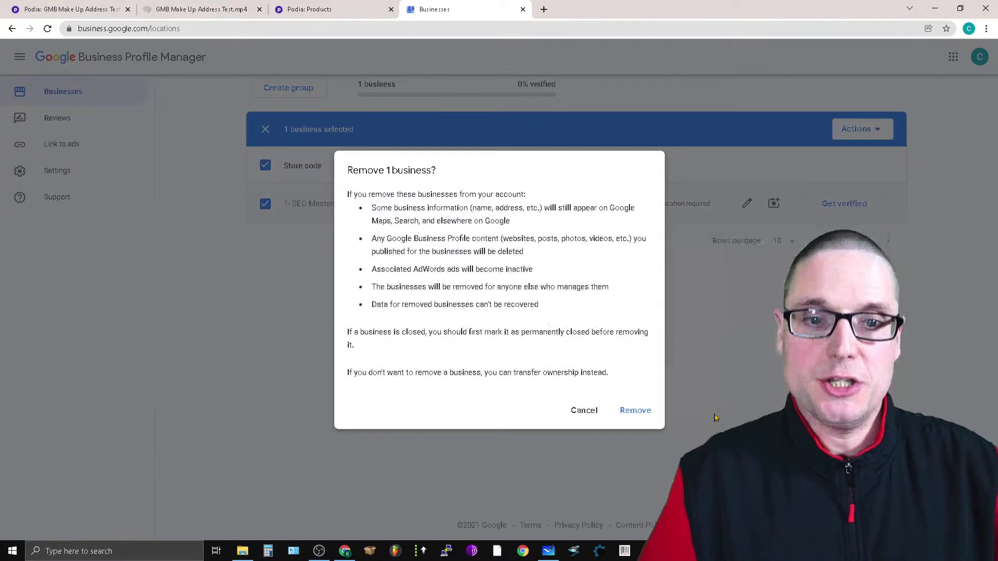
Confirm removing SEO Mastermind in the 'Remove 1 business?' dialog.
left_click(635, 421)
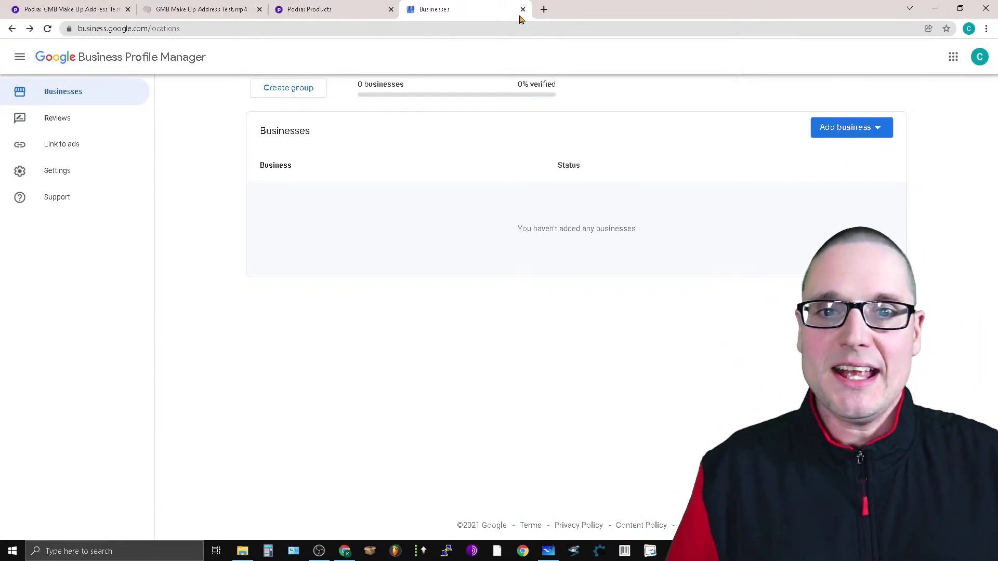
In a new tab, go to the presenter's SEO website address.
left_click(541, 10)
type("w")
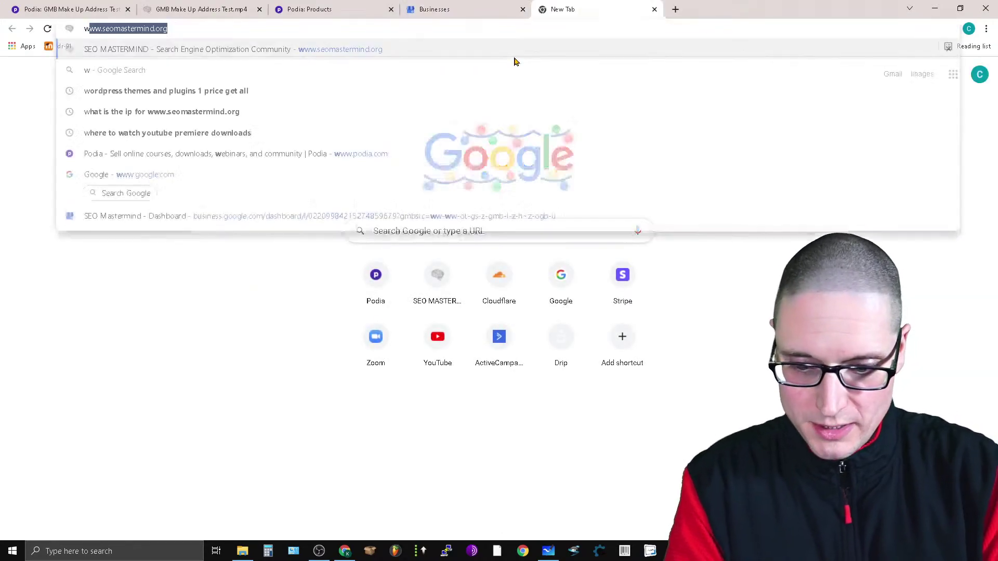
type("ww.chrispalm")
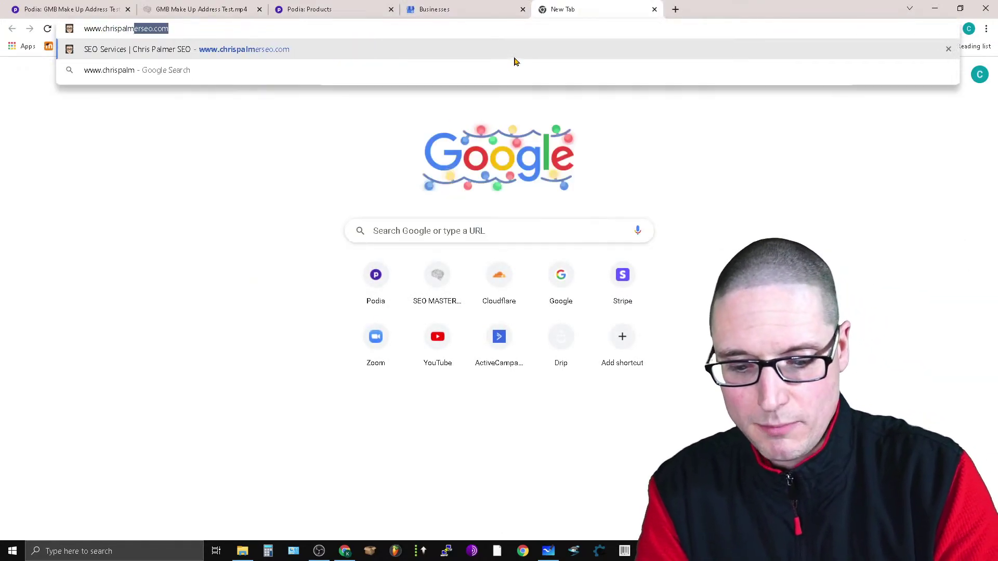
type("erseo.com")
key("Return")
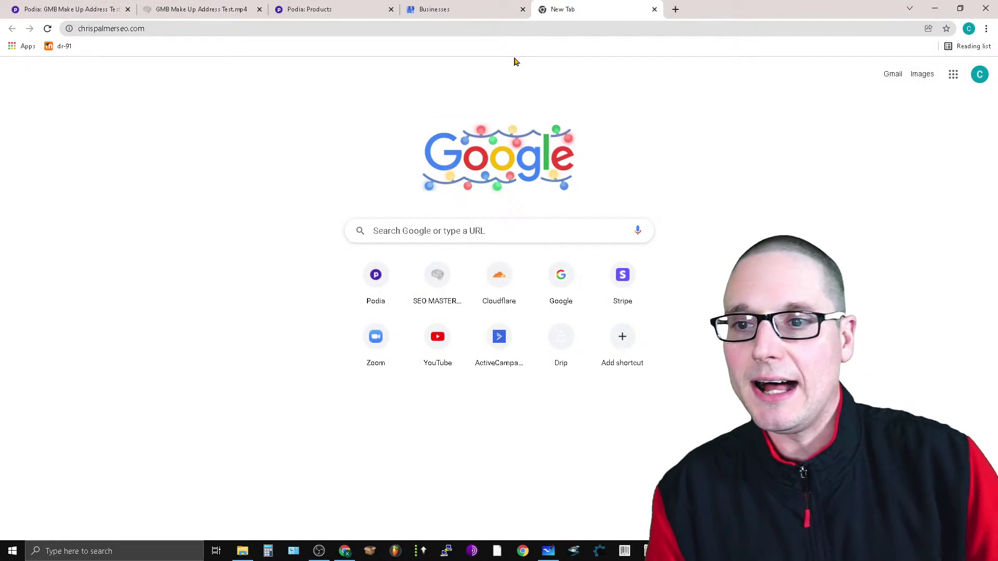